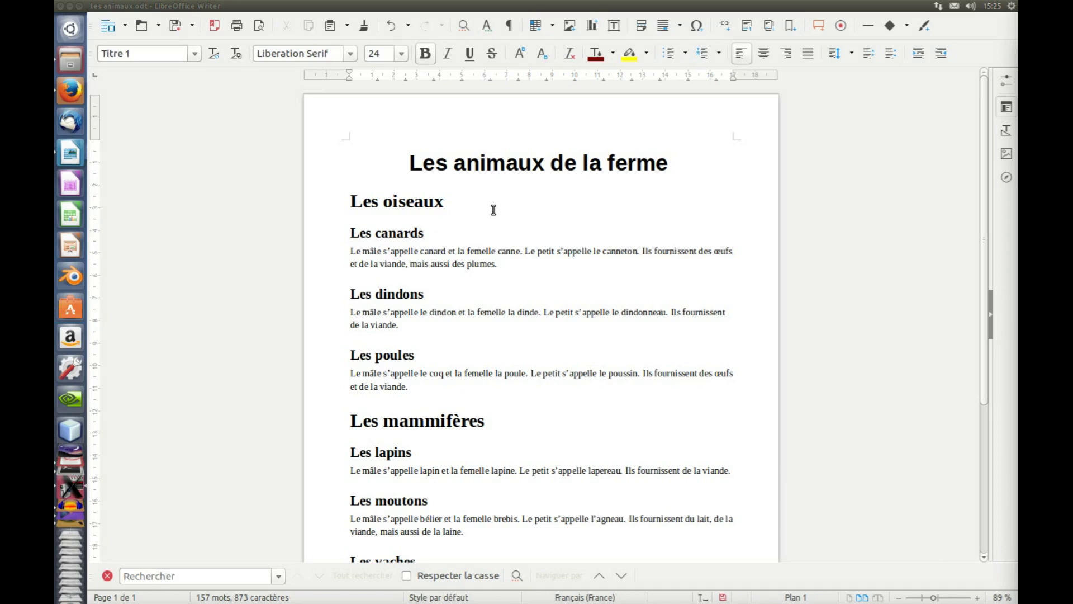
click(453, 202)
drag(350, 197, 441, 204)
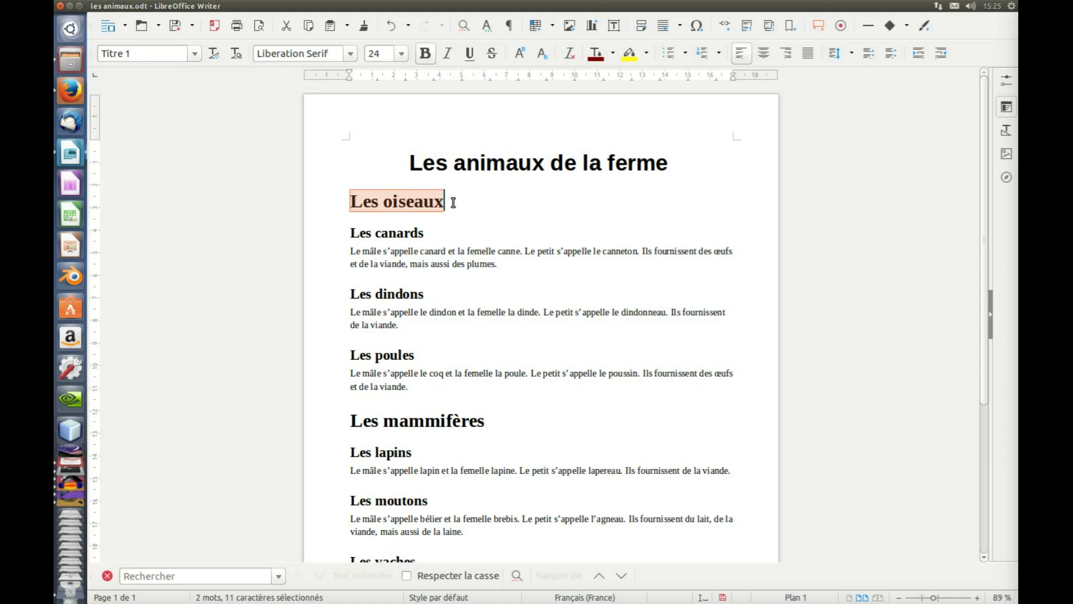
click(467, 195)
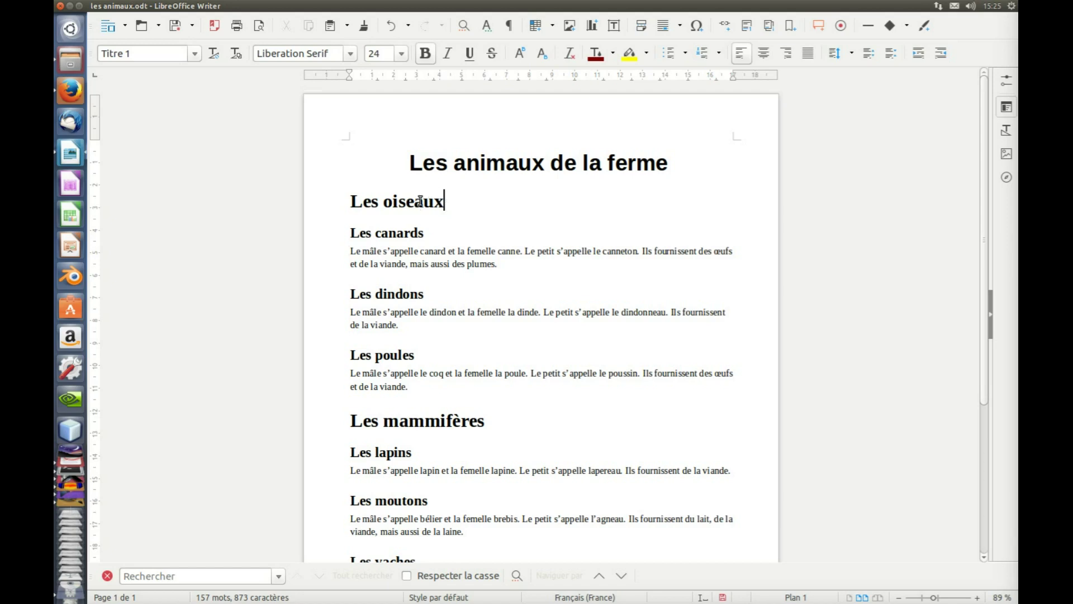
click(194, 54)
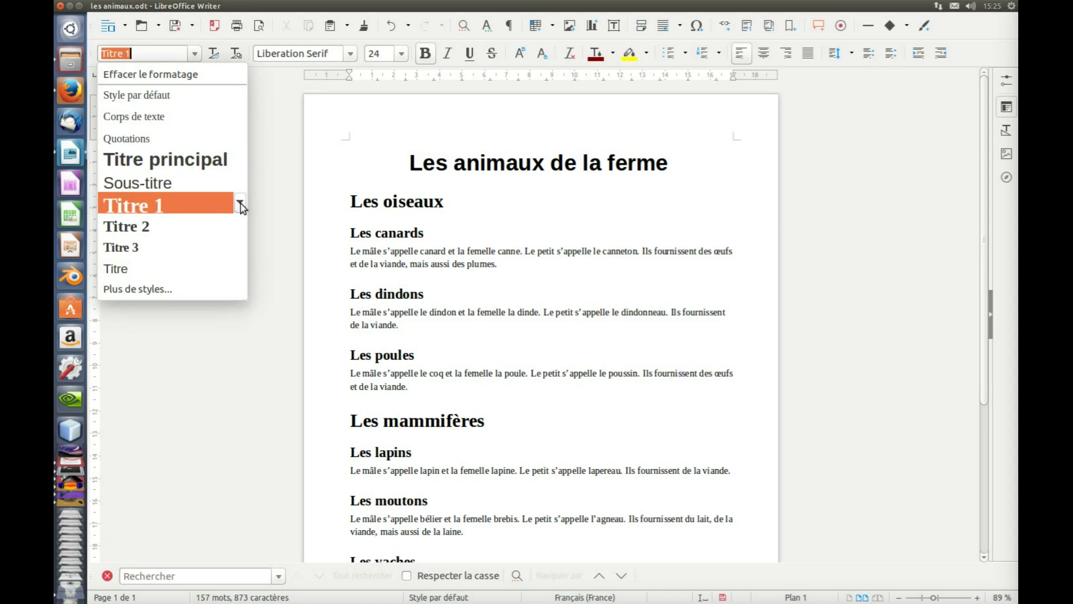
click(240, 204)
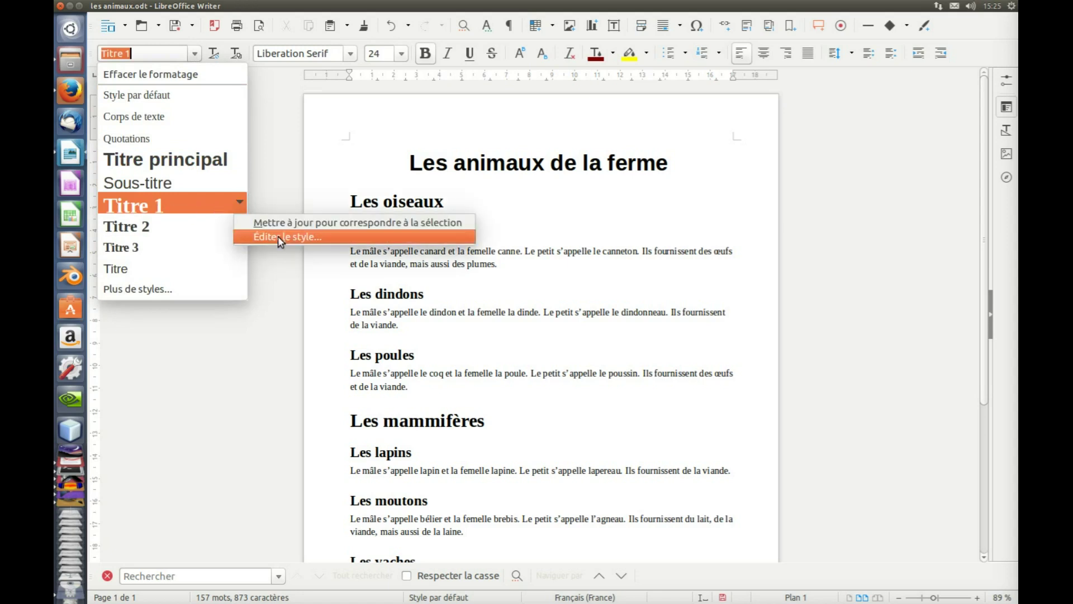
click(450, 194)
click(415, 201)
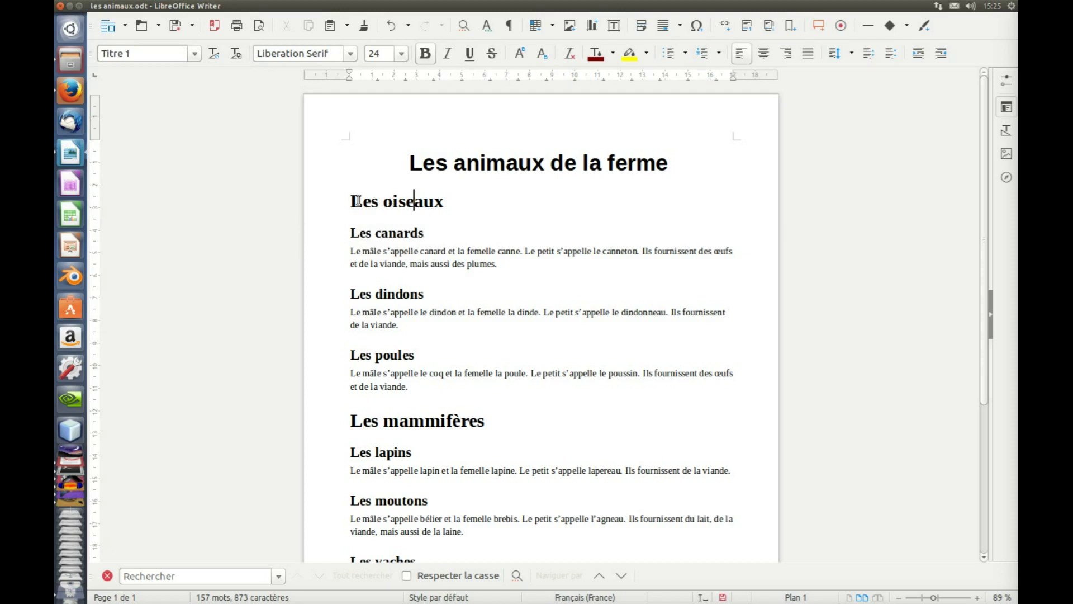
right_click(414, 201)
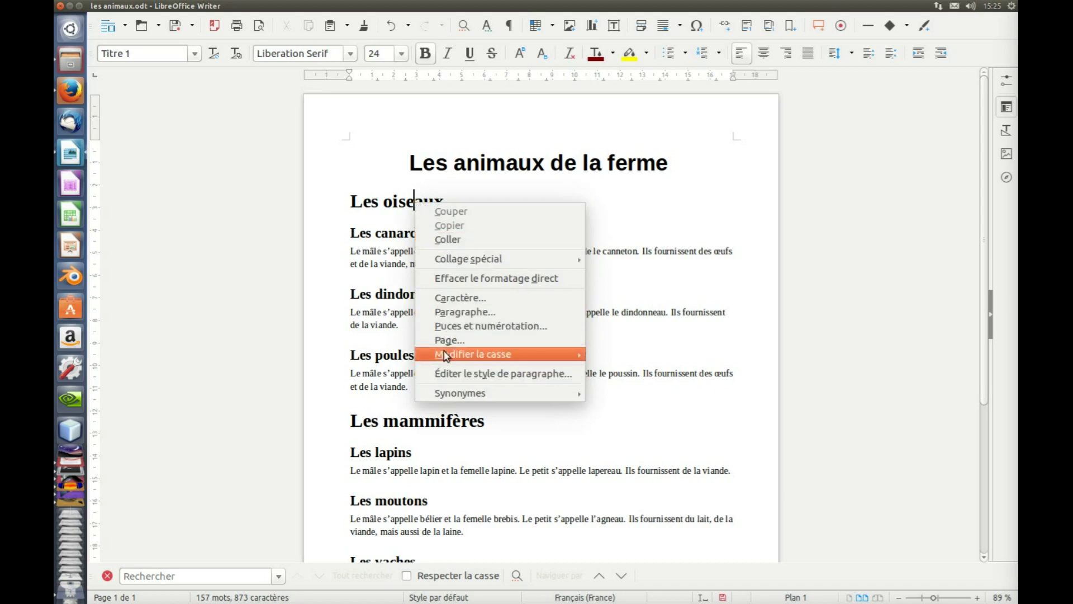
click(390, 197)
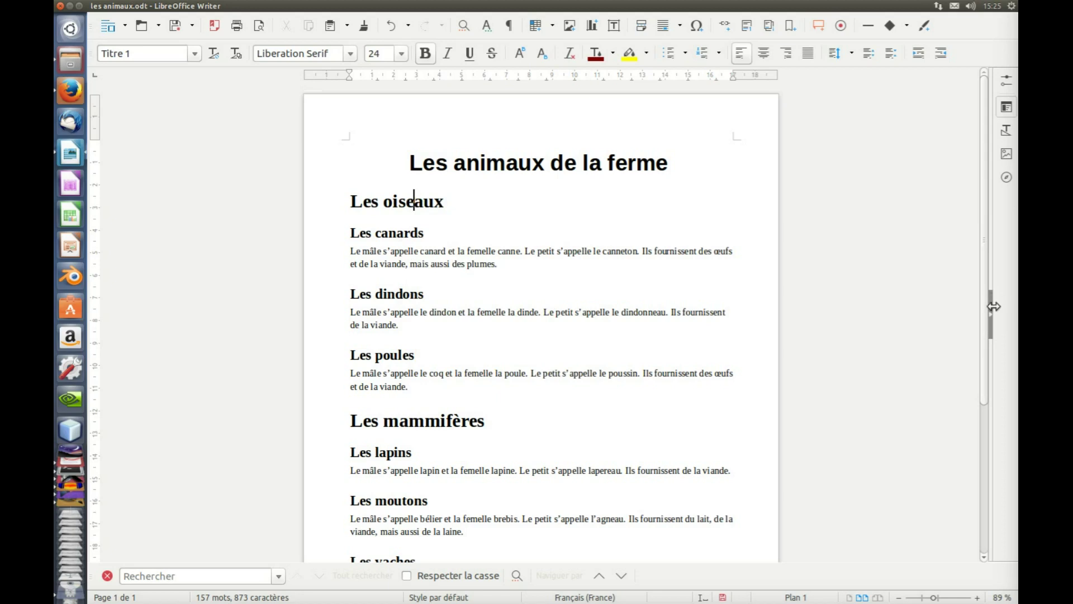
click(994, 307)
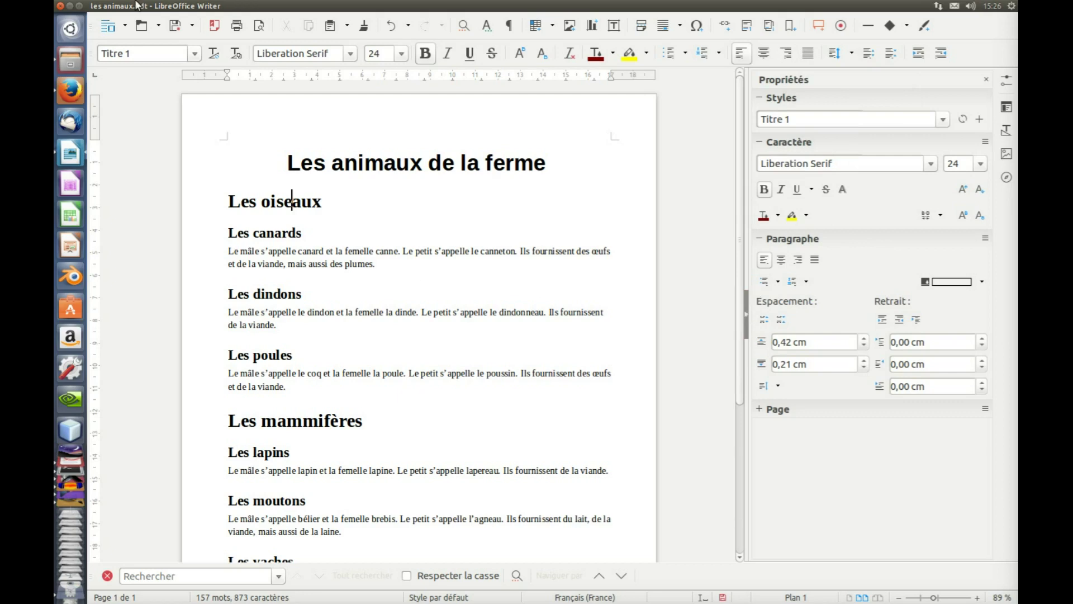
click(166, 6)
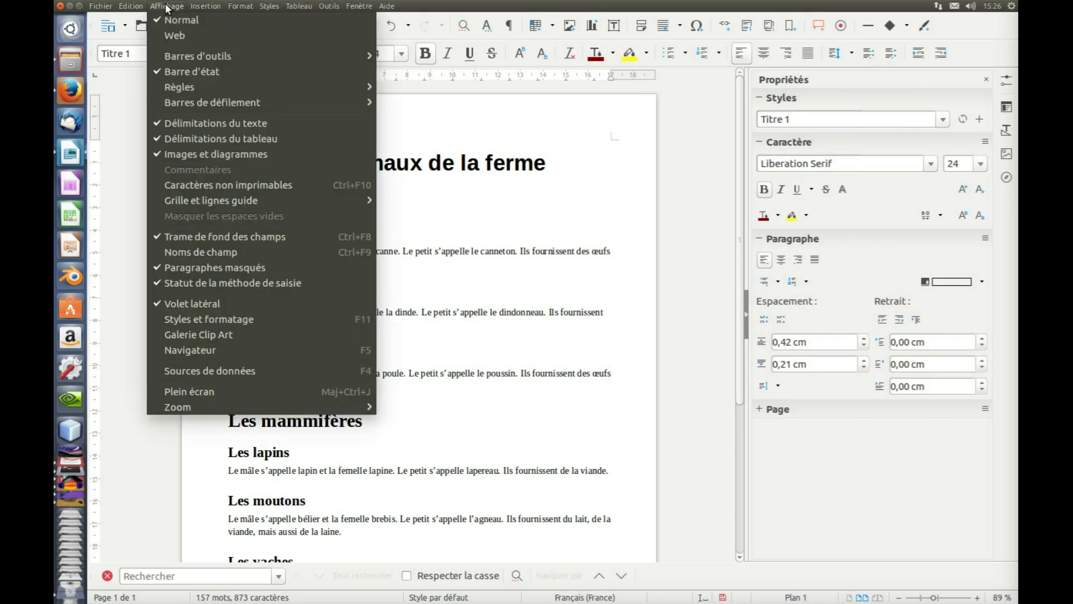
click(213, 303)
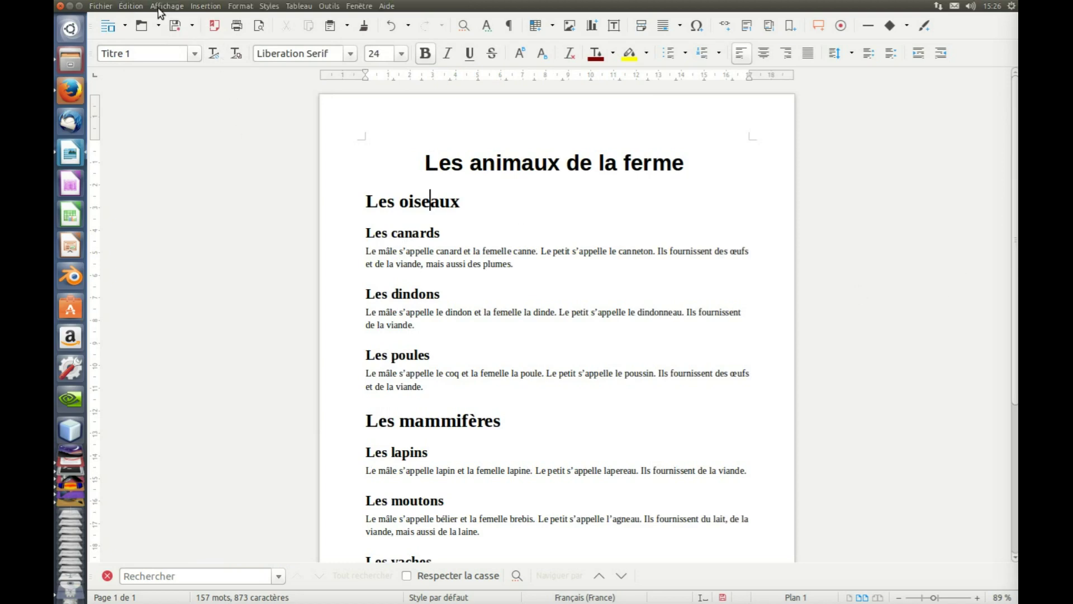
Display the sidebar and bring up the Styles et formatage list
click(163, 7)
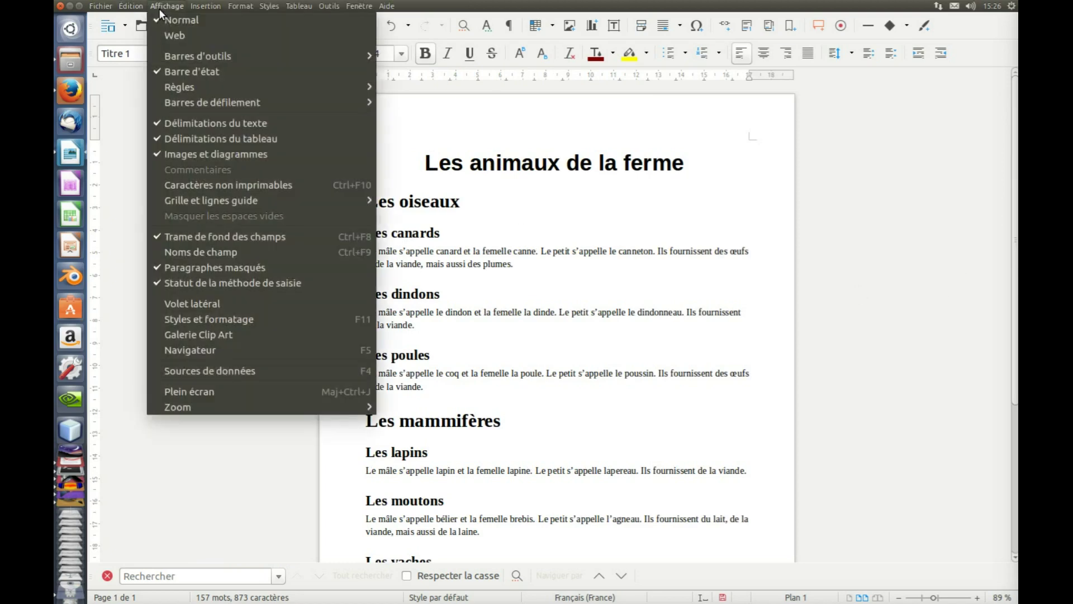
click(216, 299)
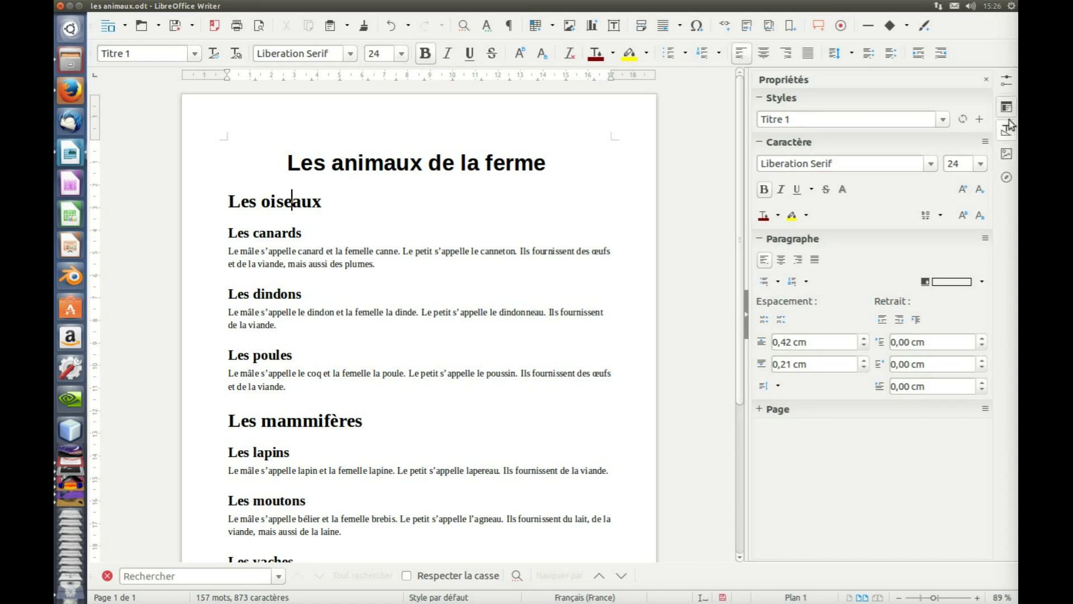
click(1006, 85)
click(984, 65)
click(1009, 132)
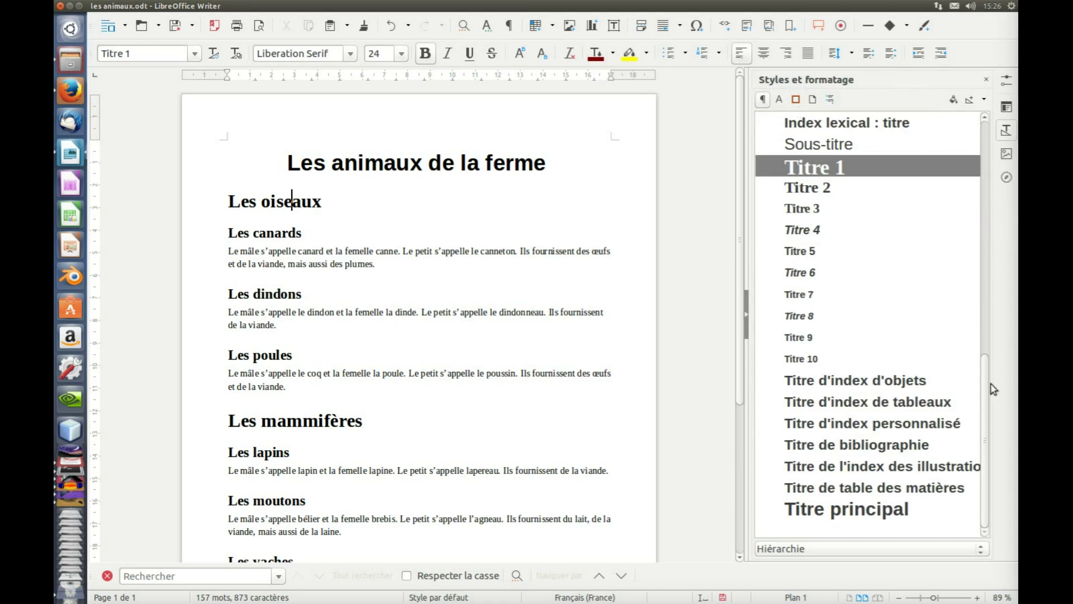
Open the Titre 1 paragraph style for modification from the list of paragraph styles
drag(985, 390, 992, 149)
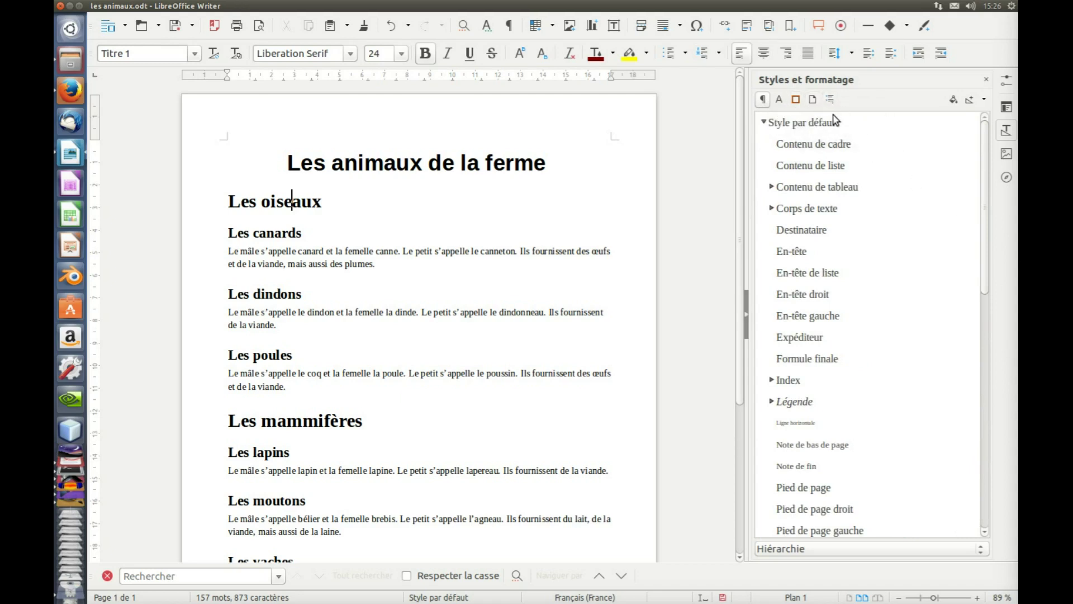
scroll(922, 368, down, 3)
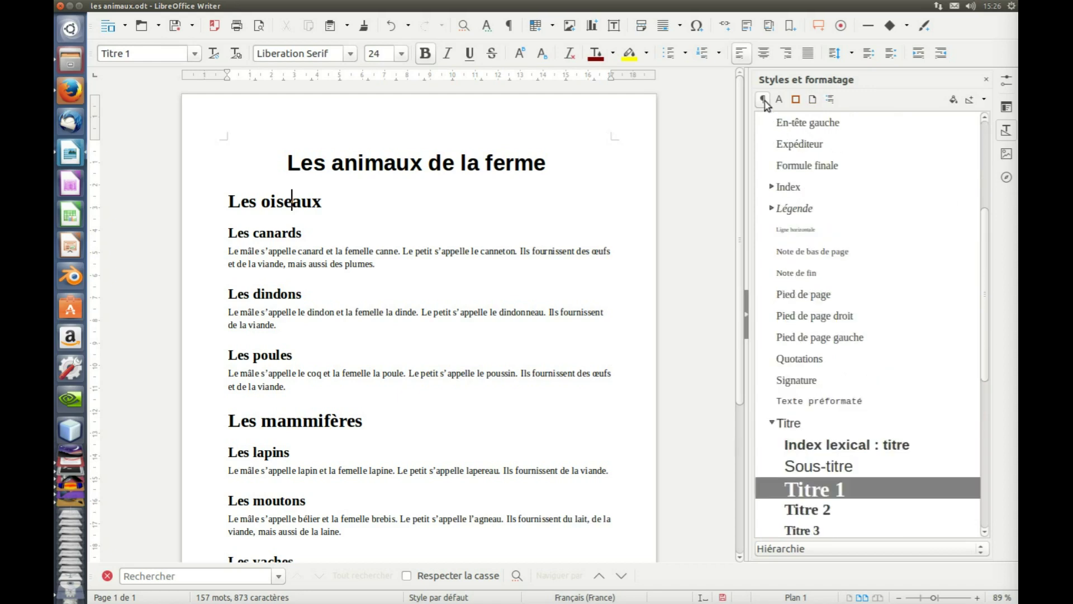
scroll(861, 320, down, 3)
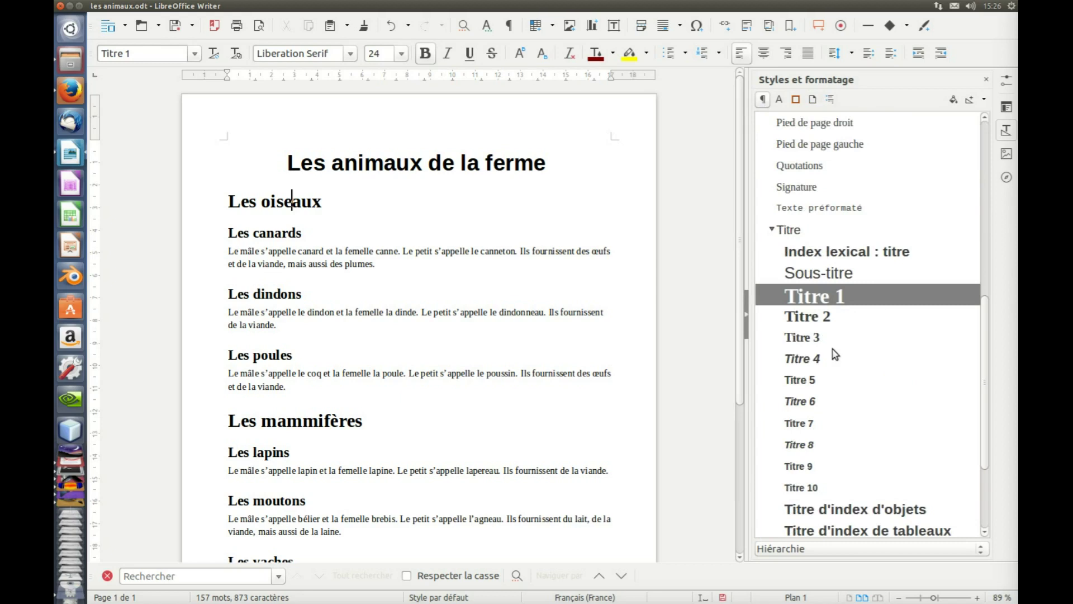
right_click(822, 303)
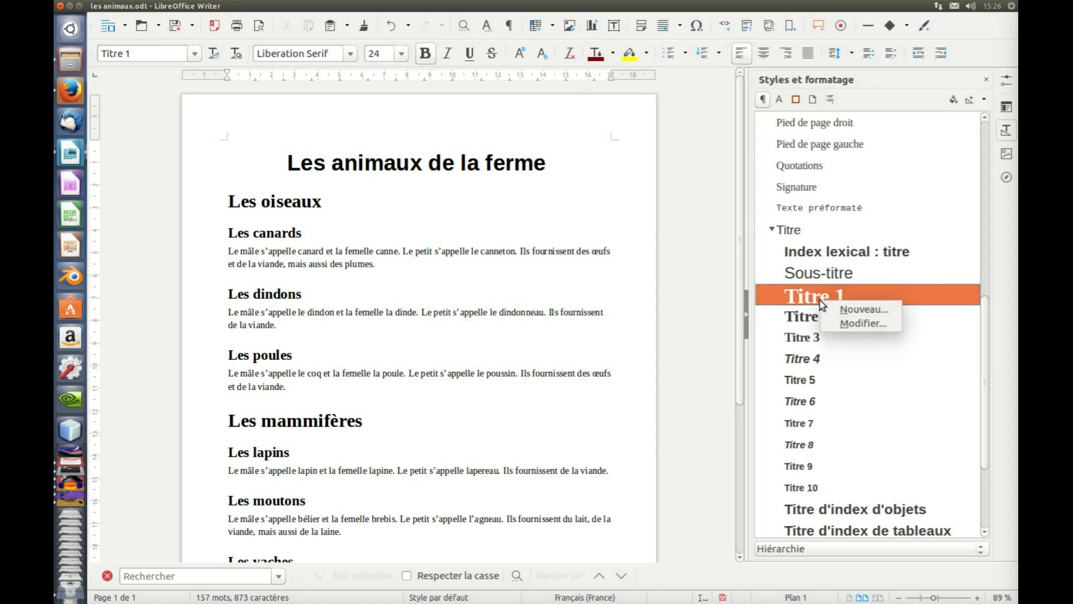
click(847, 324)
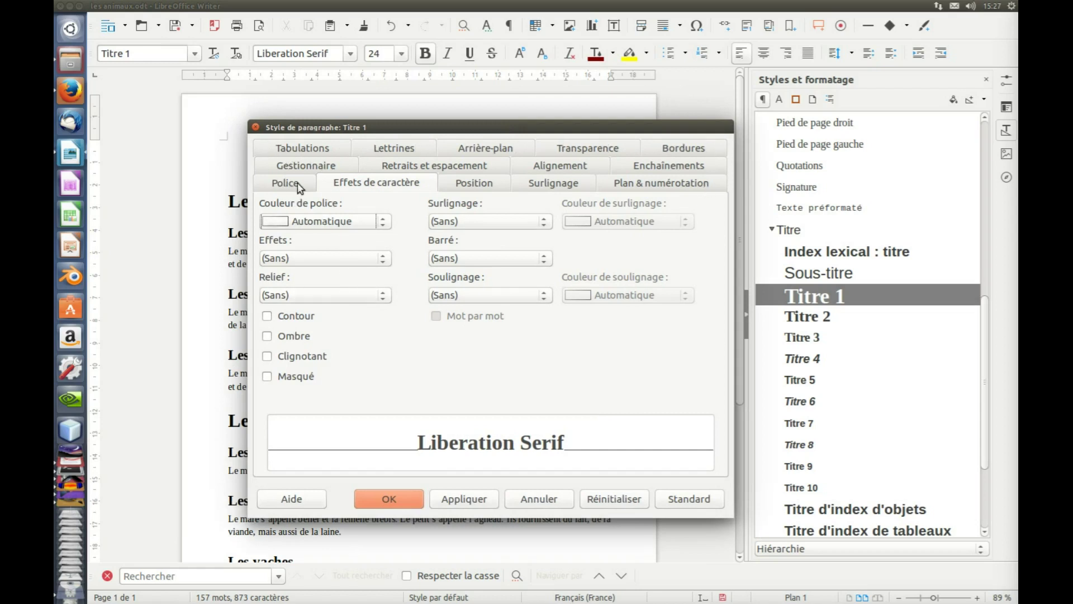
drag(557, 133, 563, 132)
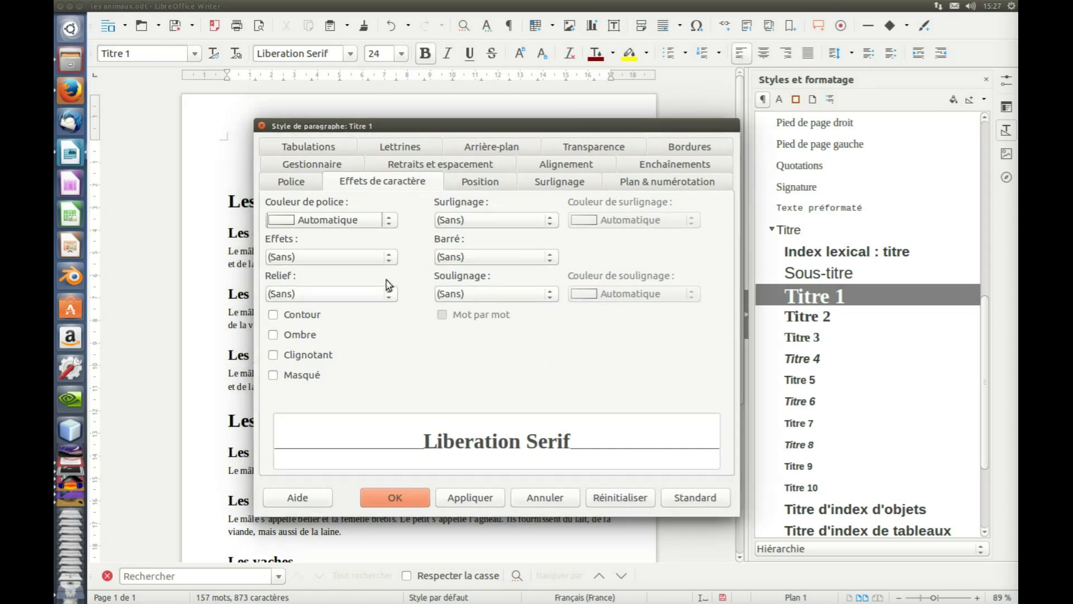
Set the Titre 1 style's font family to Arial Black, apply it, and uncover the document's headings
click(295, 183)
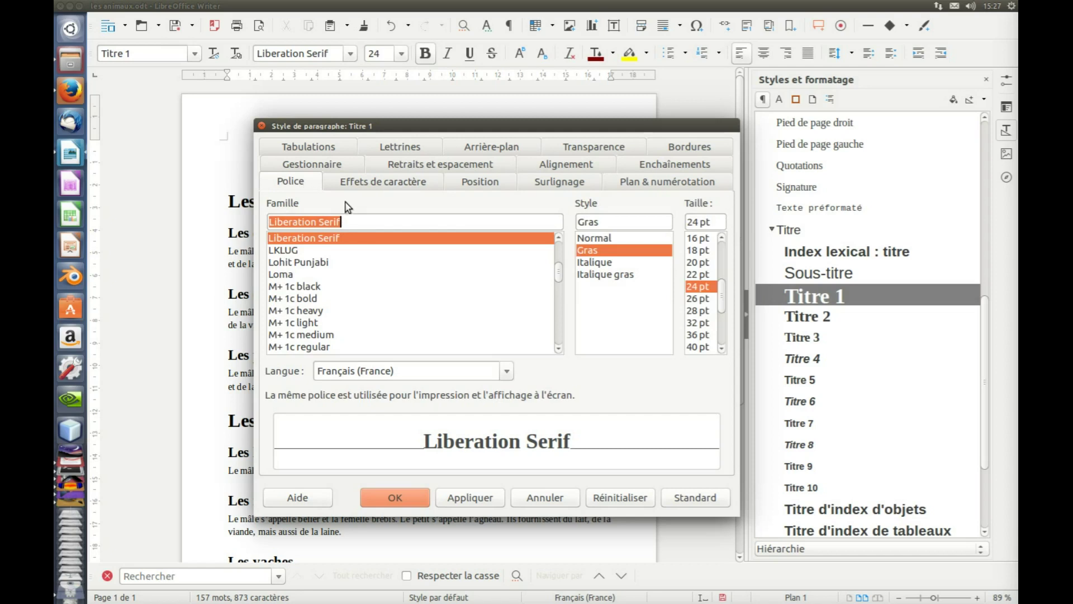
scroll(344, 302, up, 1)
scroll(344, 302, up, 12)
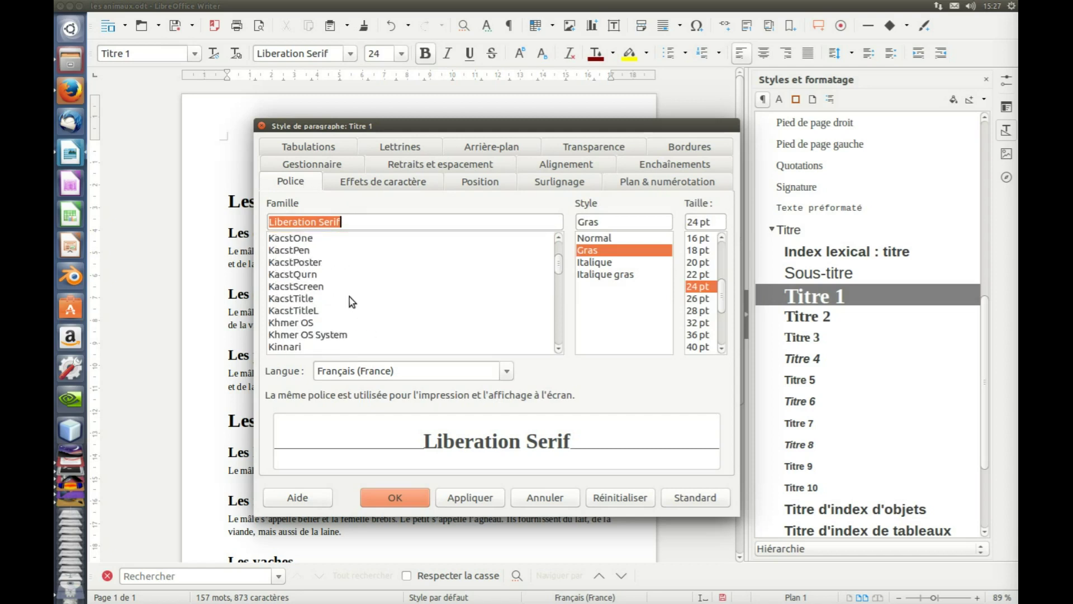
scroll(382, 299, up, 6)
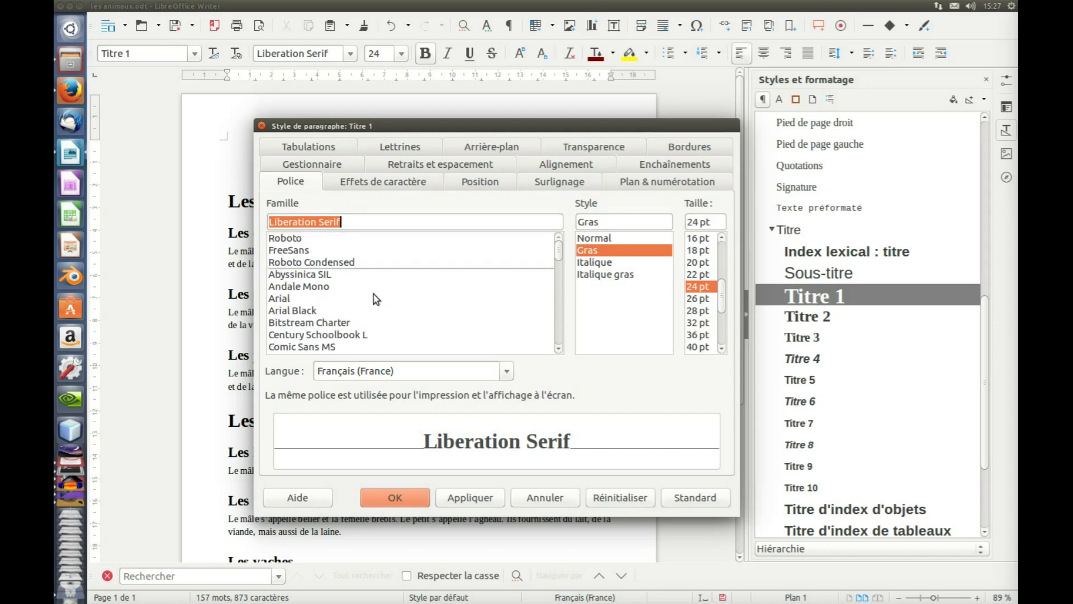
scroll(373, 299, down, 1)
click(374, 274)
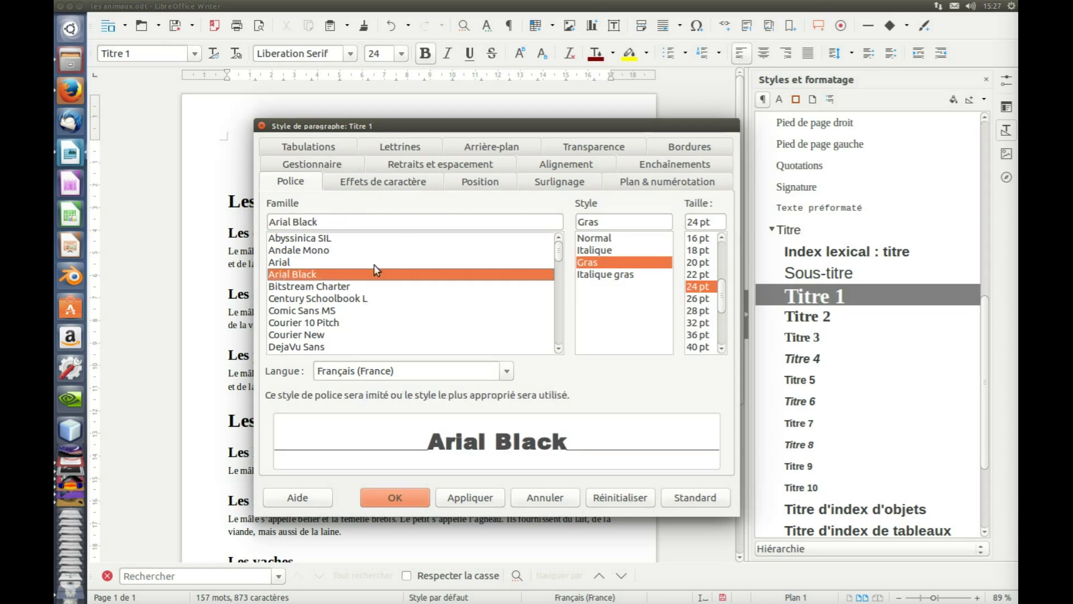
click(469, 497)
drag(499, 125, 724, 127)
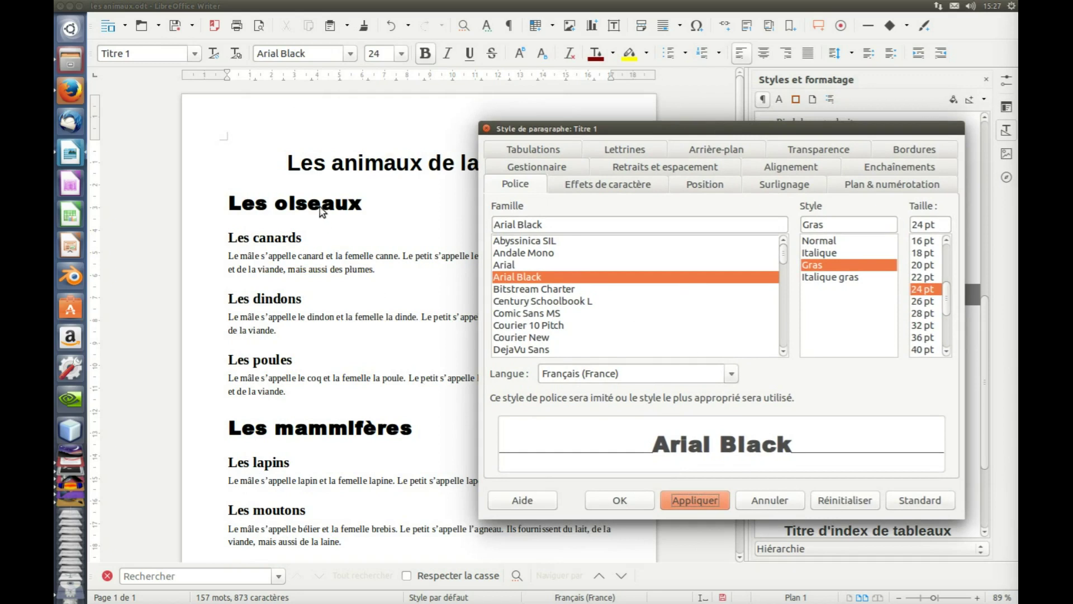
Set the Titre 1 style's typeface to Normal and its size to 26 pt, and apply the change
click(830, 245)
click(830, 253)
click(831, 265)
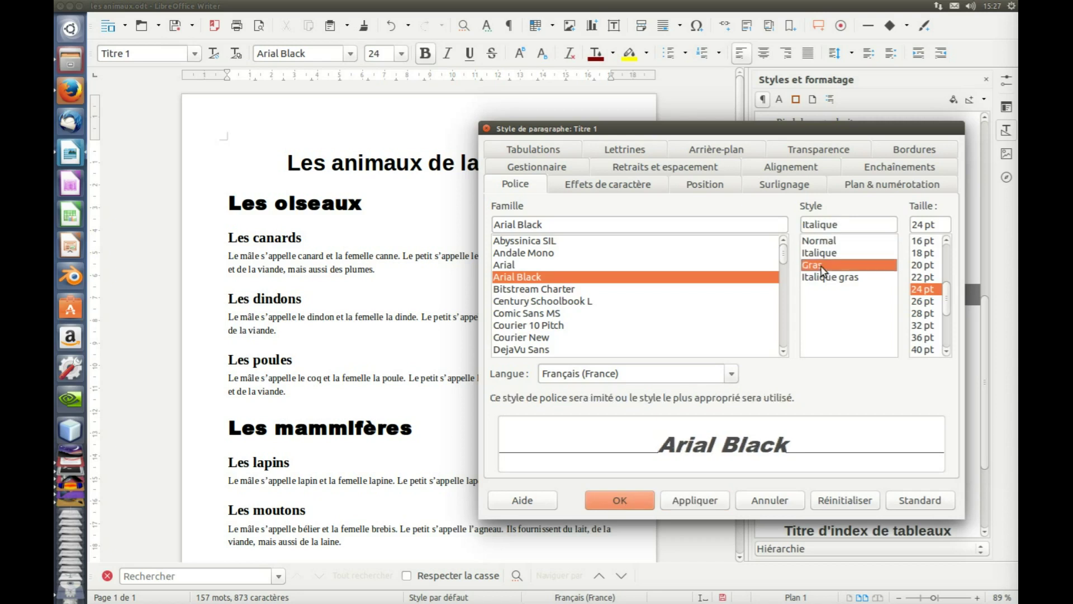
click(832, 279)
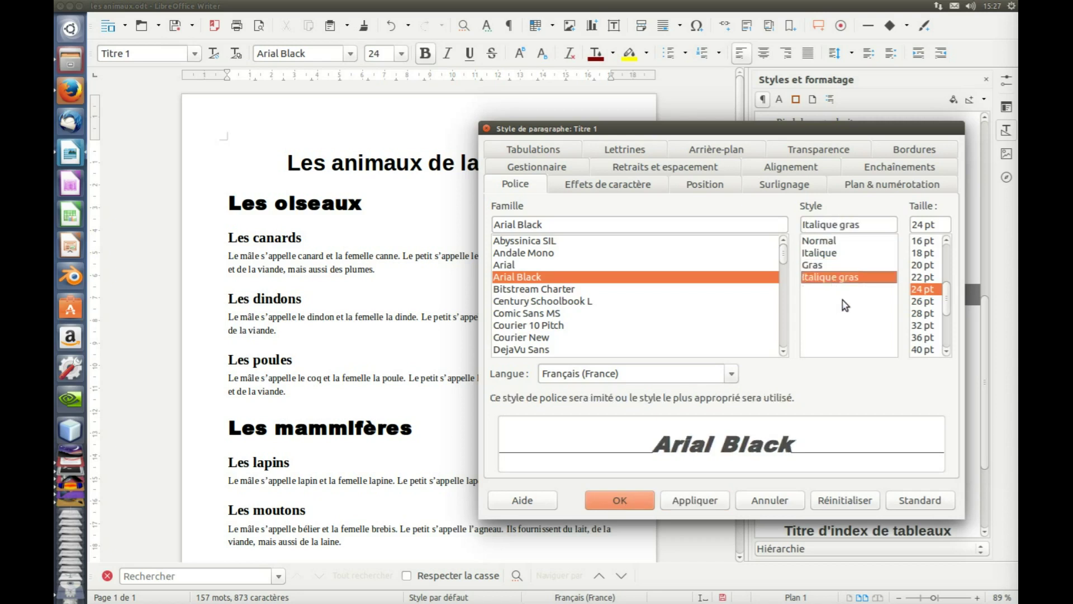
click(834, 242)
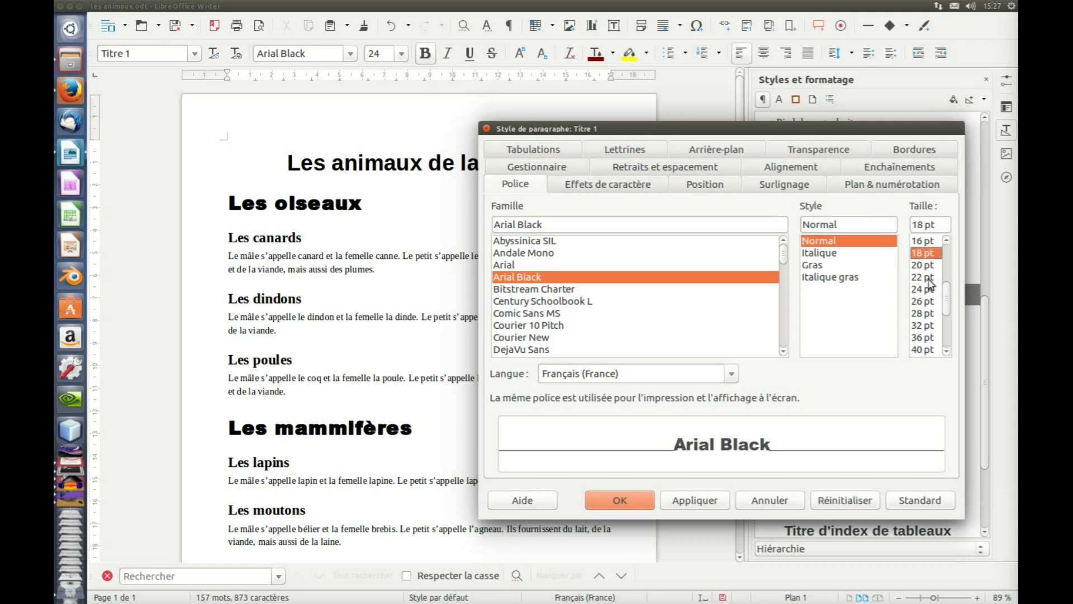
click(930, 278)
click(926, 302)
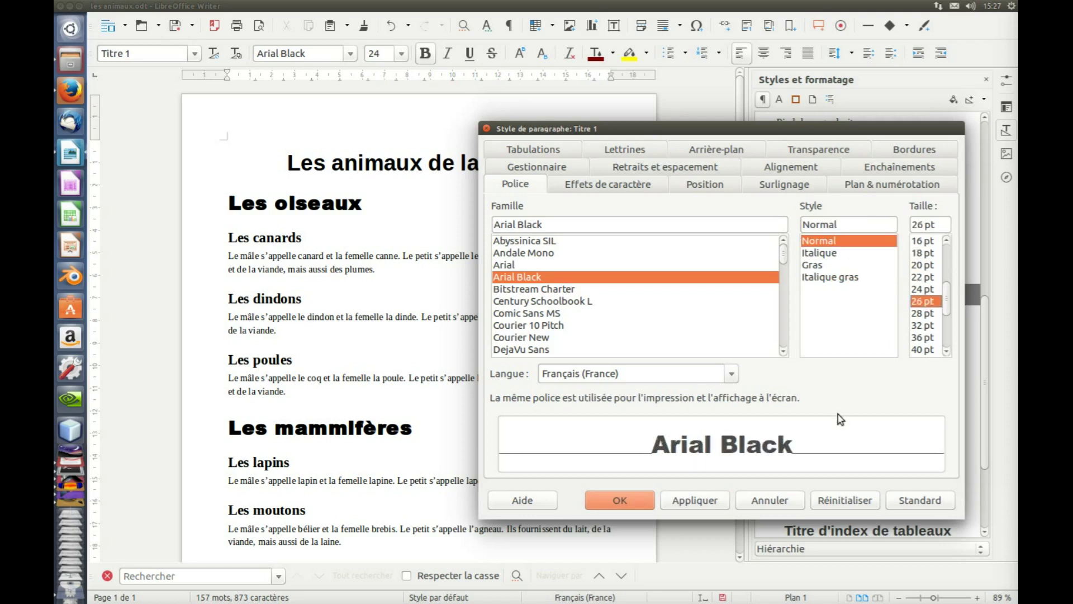
click(705, 501)
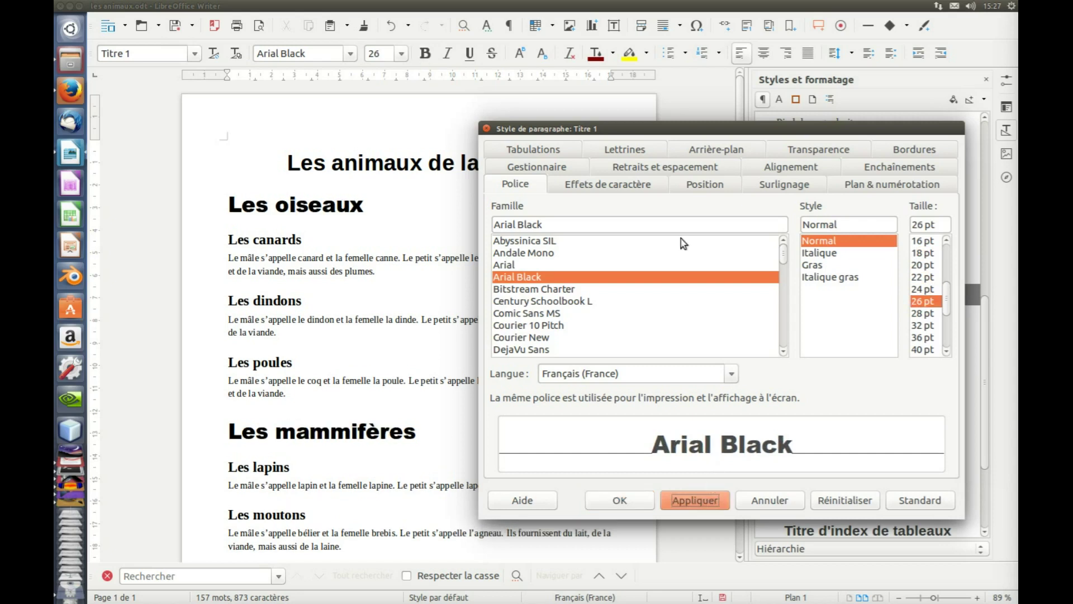
Set the Titre 1 style's font colour to Gris 4 and apply it to the headings
click(640, 187)
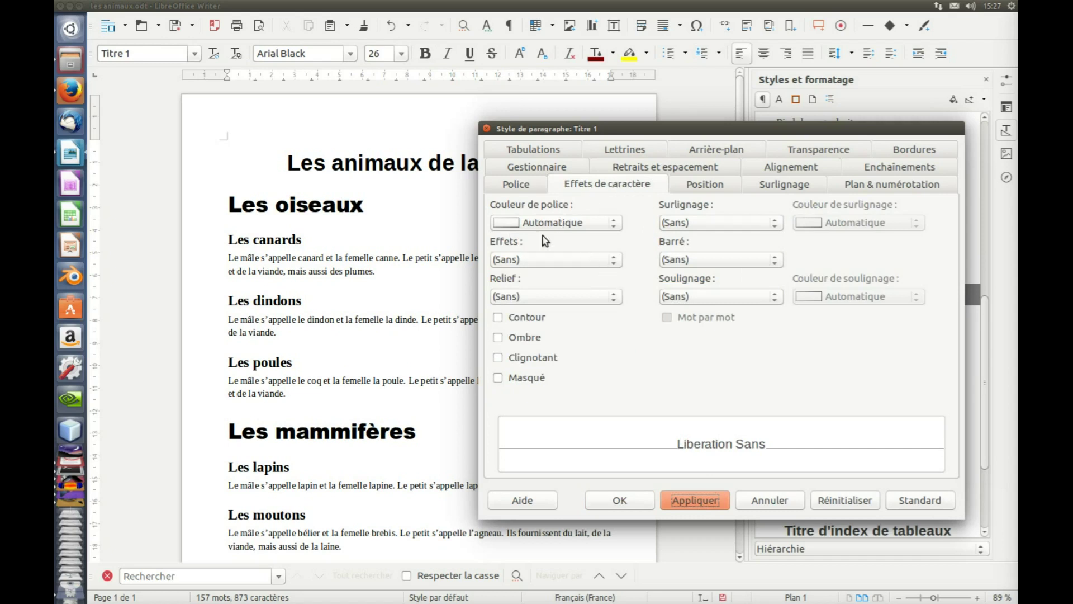
click(559, 224)
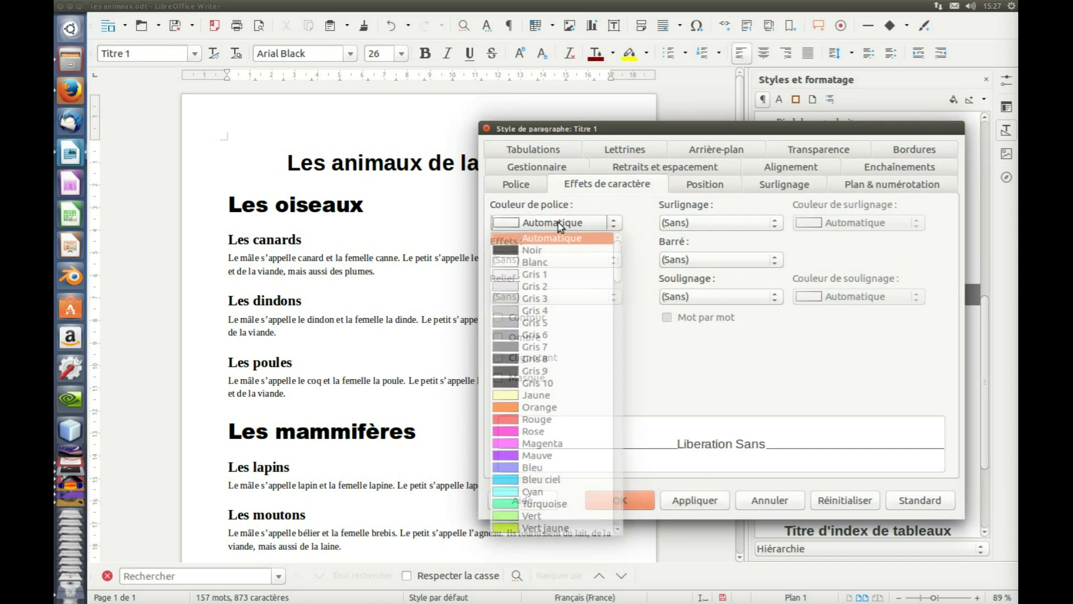
click(548, 313)
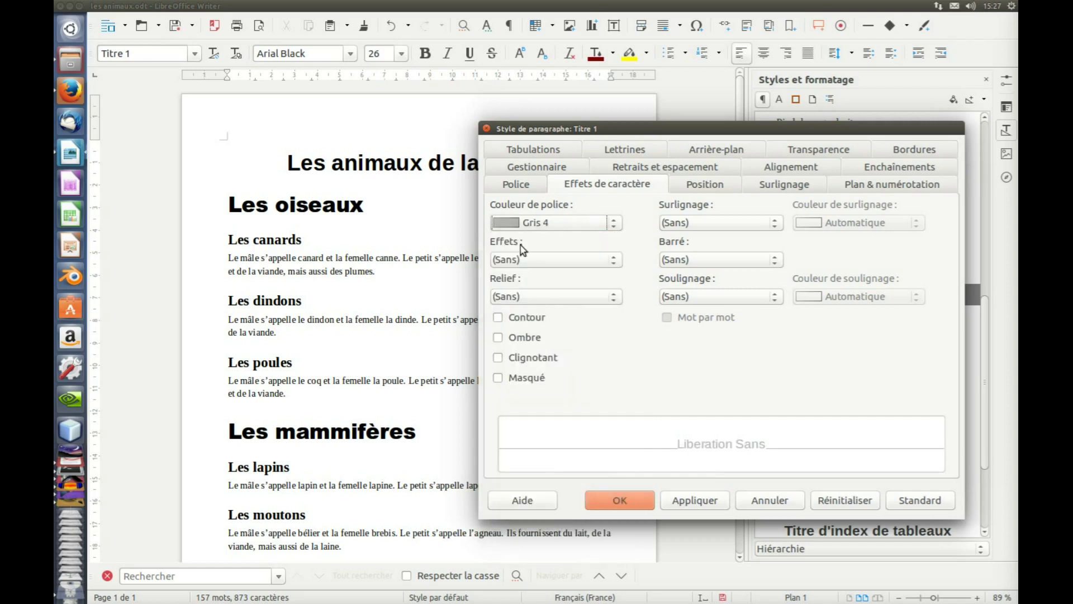
click(696, 500)
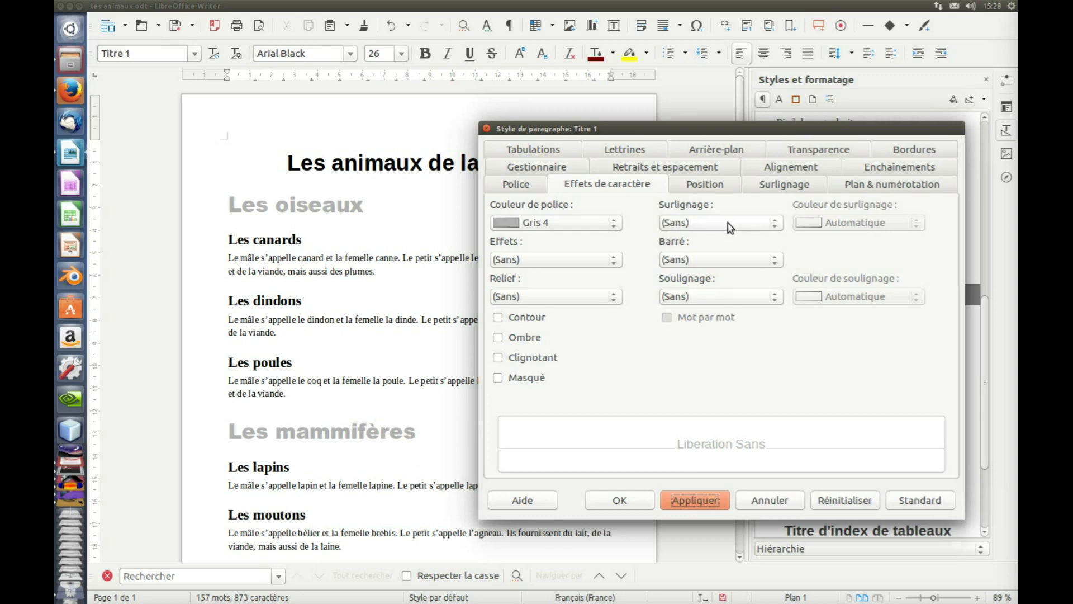
click(582, 261)
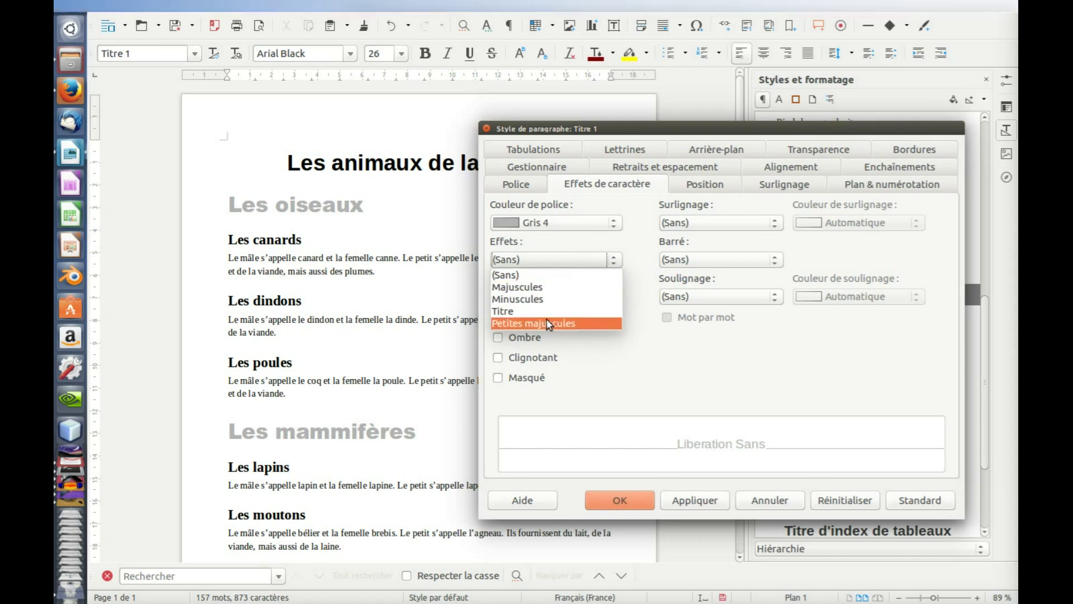
click(710, 364)
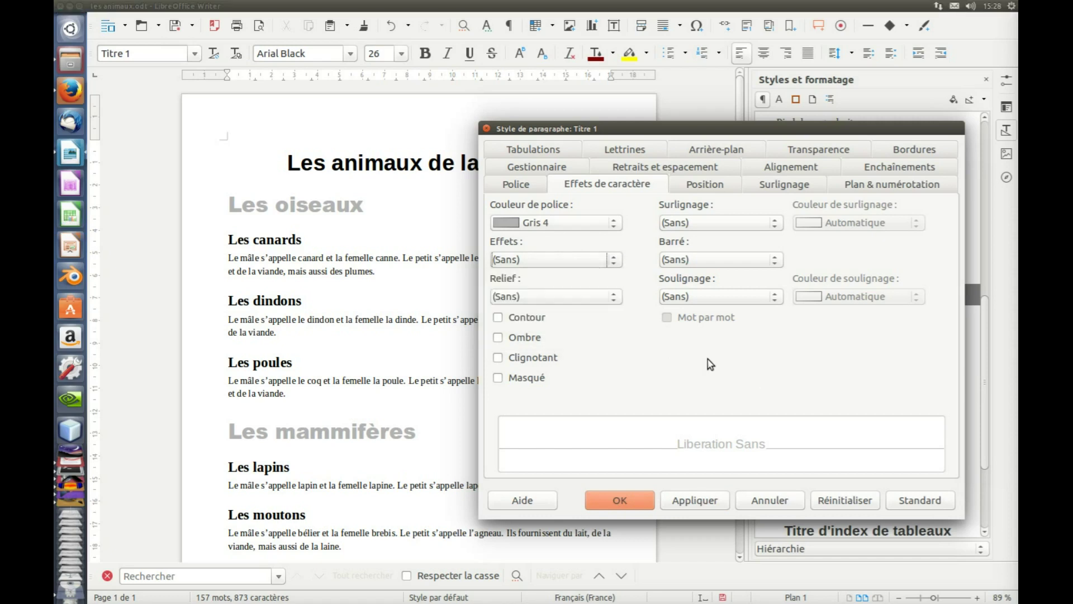
Try the Relief option on the Titre 1 style, apply it, and reset the relief setting to (Sans)
click(566, 297)
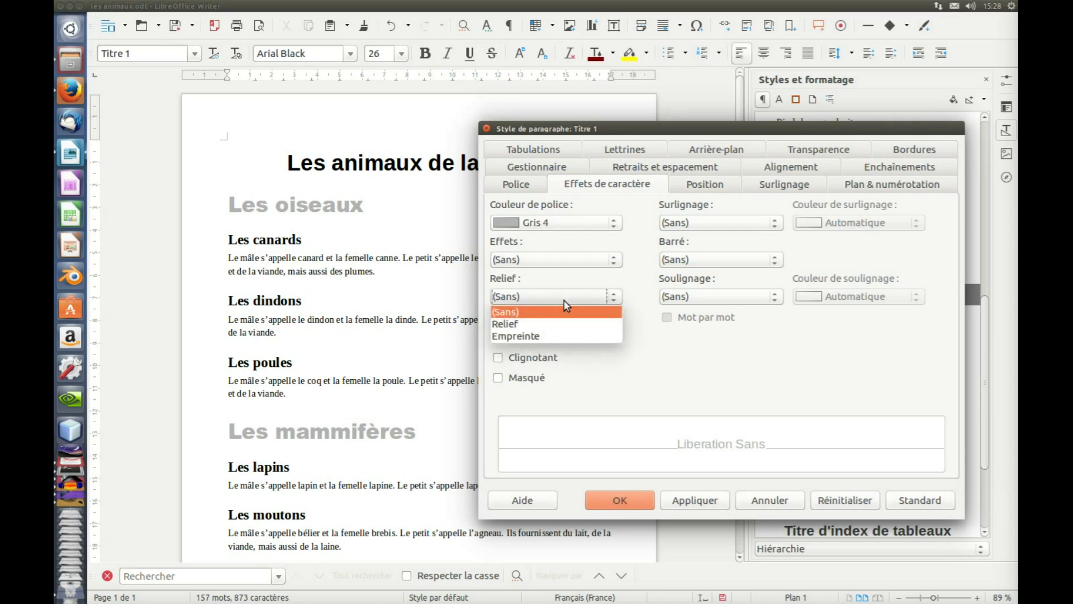
click(538, 325)
click(701, 502)
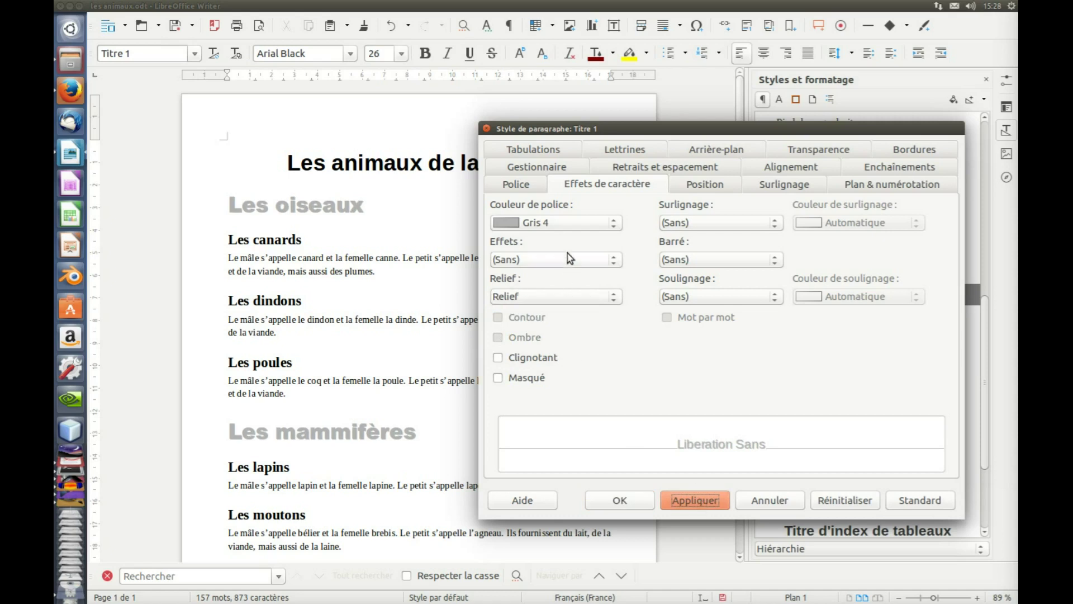
click(539, 297)
click(533, 316)
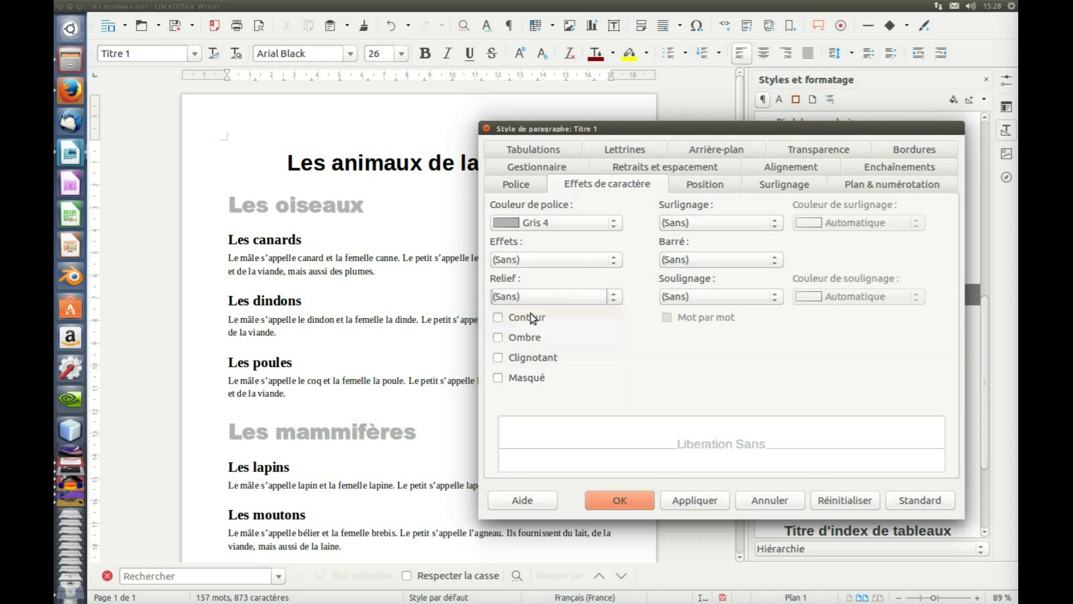
click(700, 499)
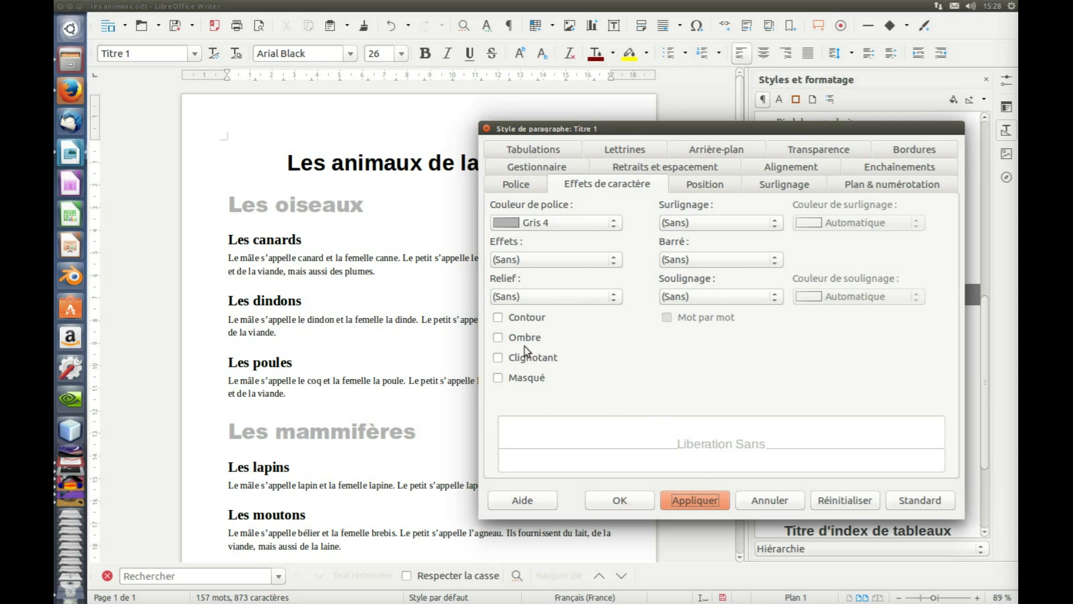
Try the Ombre and Contour effects on the Titre 1 style, applying each, and turn both off again
click(498, 338)
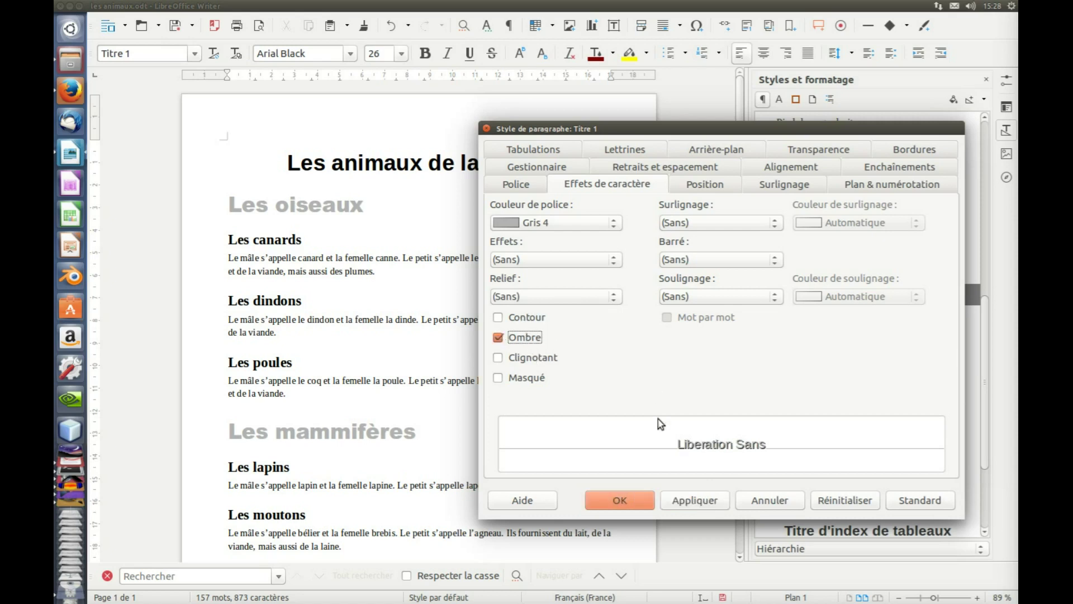
click(695, 501)
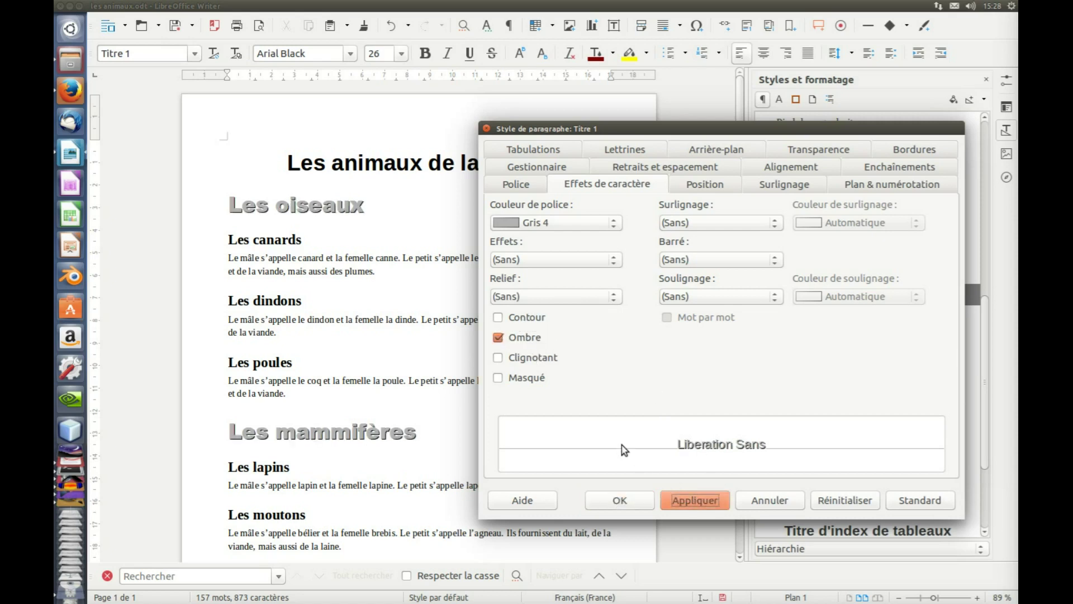
click(499, 318)
click(703, 508)
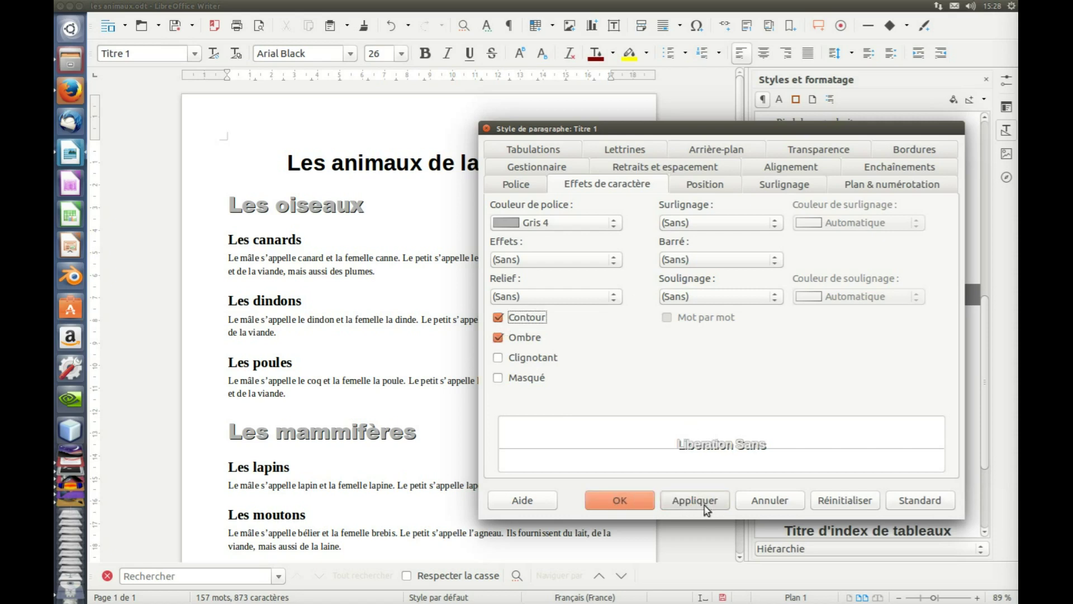
click(498, 318)
click(498, 337)
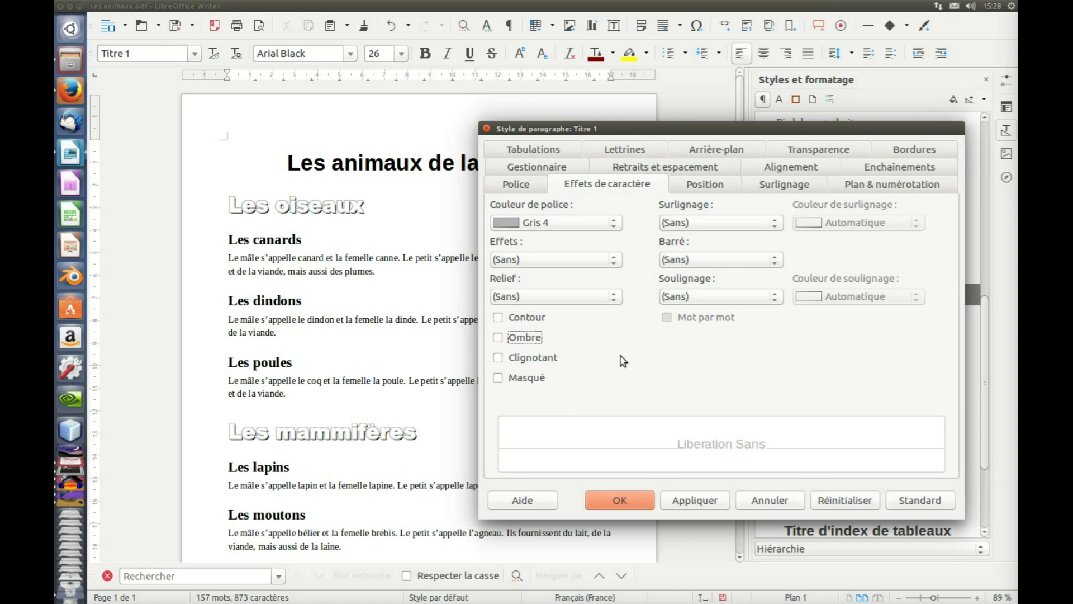
click(696, 499)
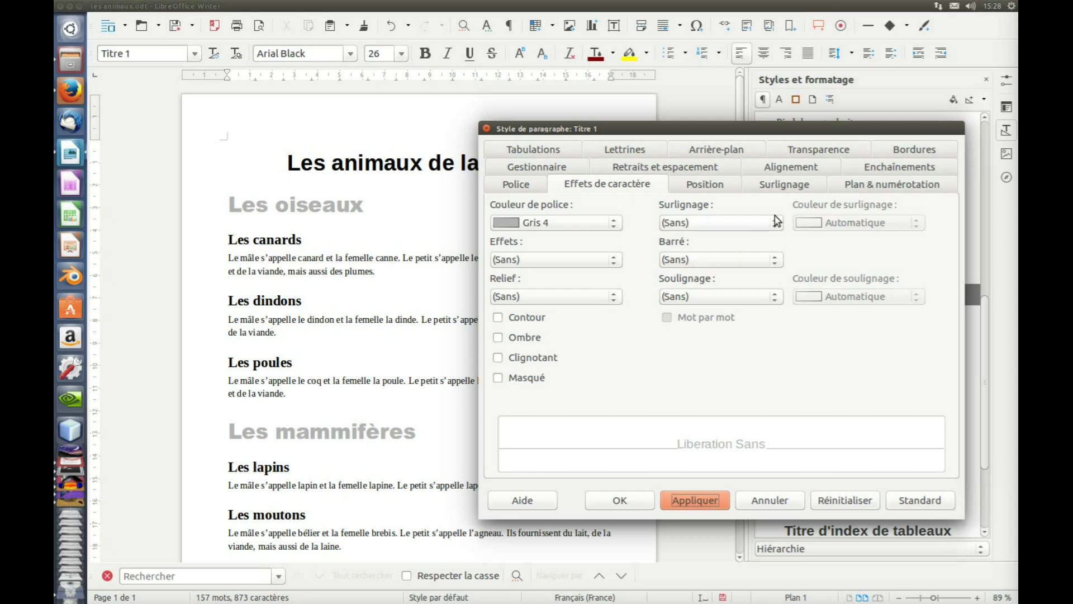
Give the Titre 1 style a solid Jaune background colour, apply it, and confirm the style changes
click(814, 167)
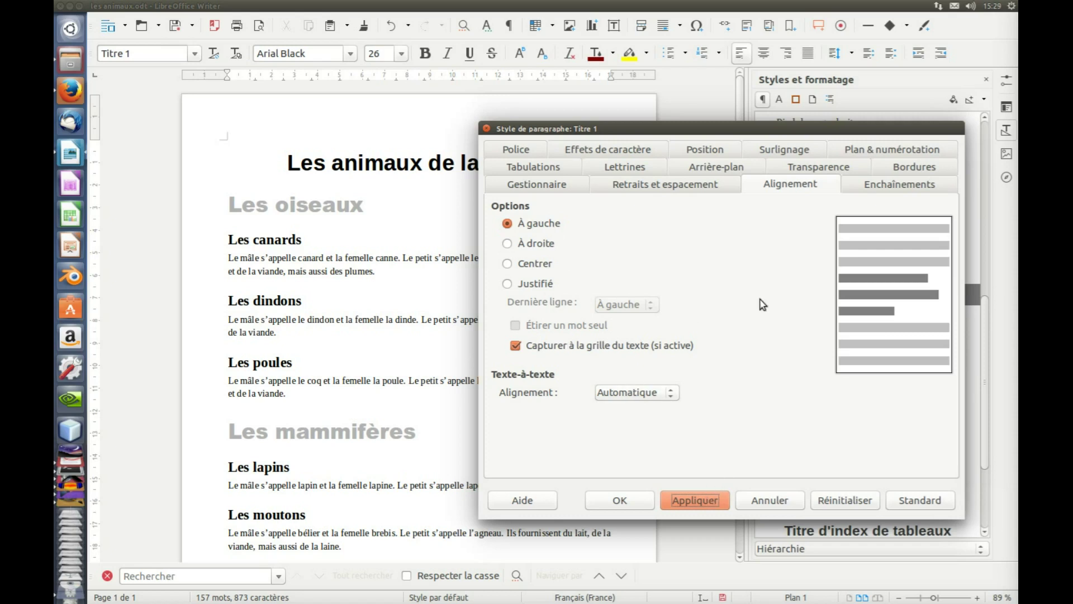
click(739, 170)
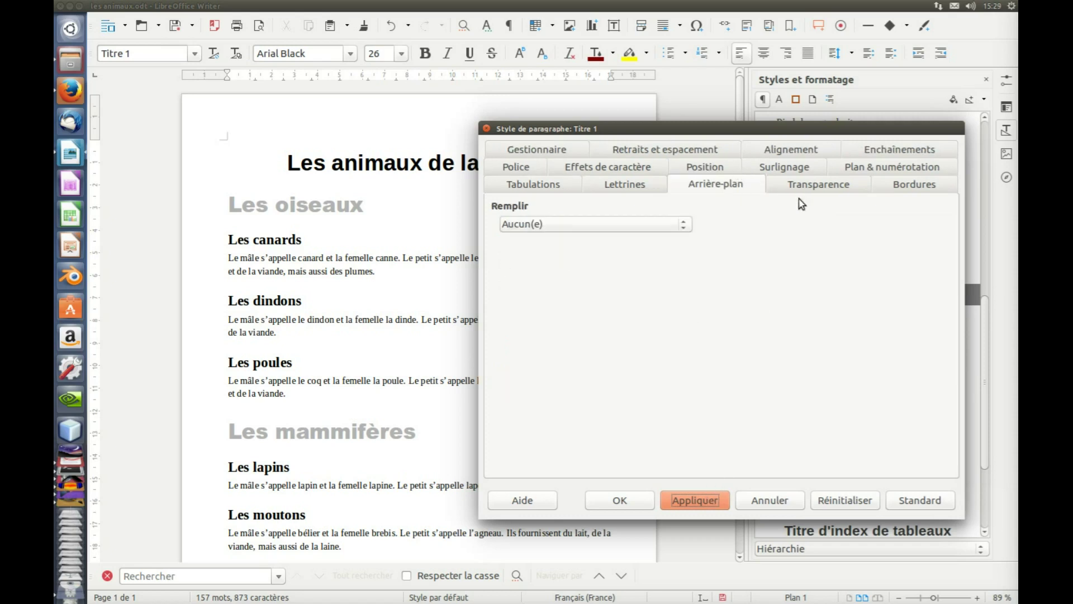
click(609, 224)
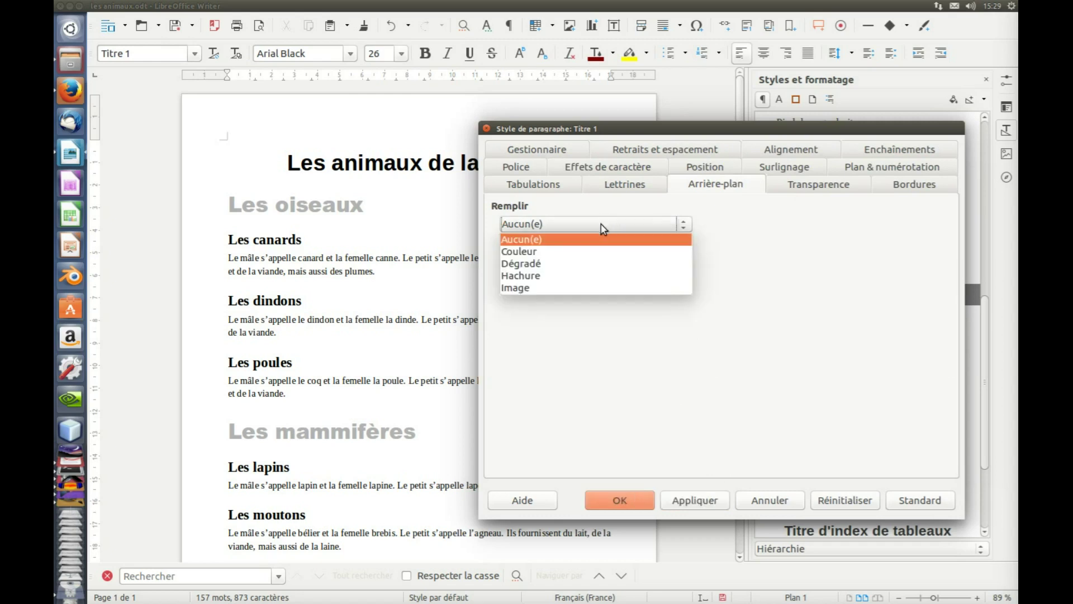
click(536, 257)
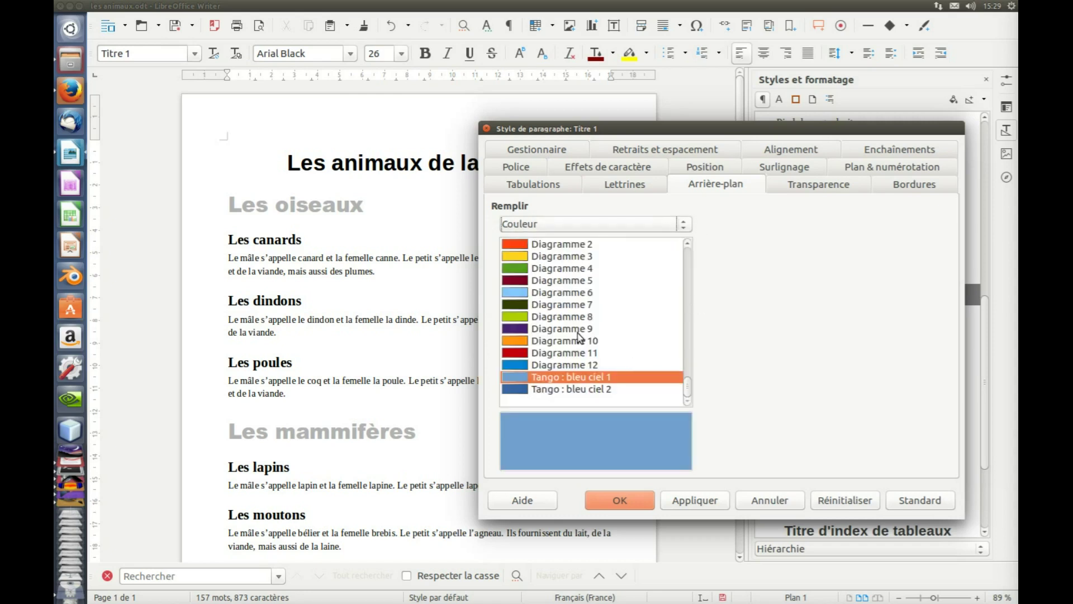
scroll(594, 341, up, 2)
scroll(573, 317, up, 10)
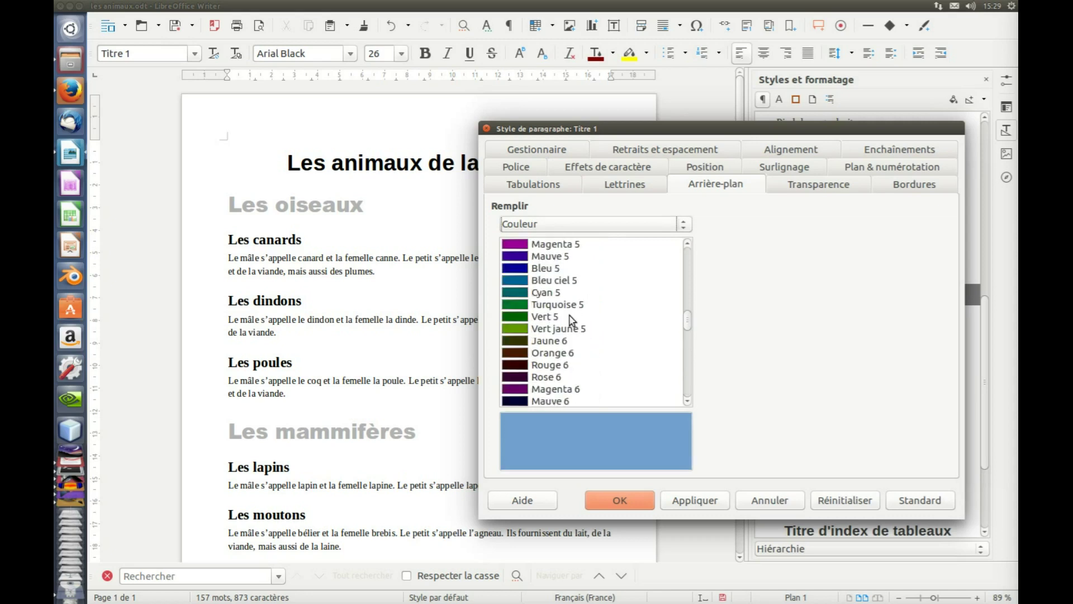
scroll(573, 317, up, 8)
scroll(579, 321, down, 2)
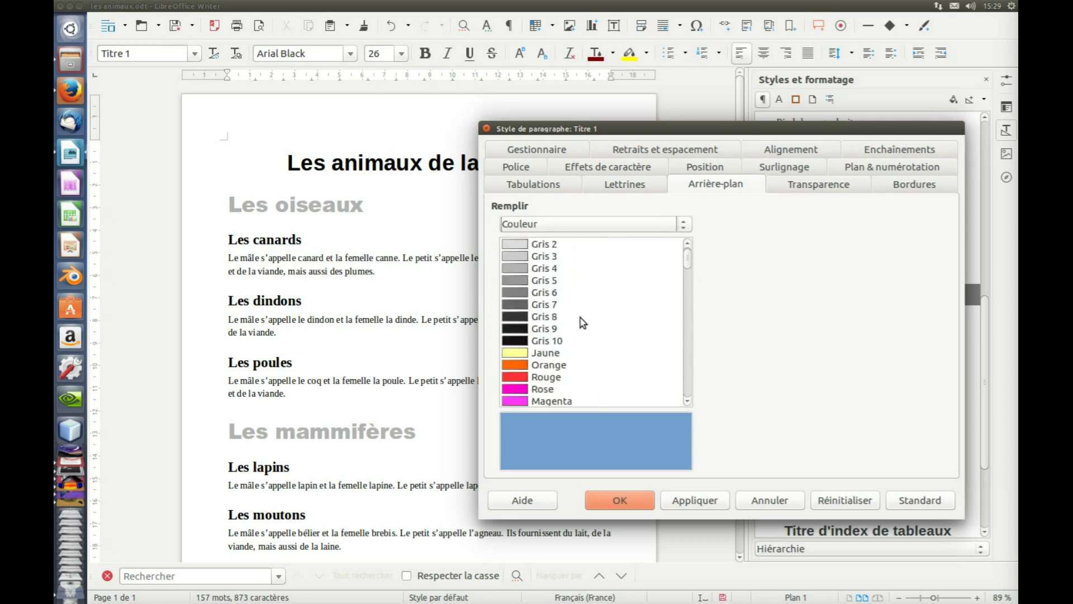
click(562, 319)
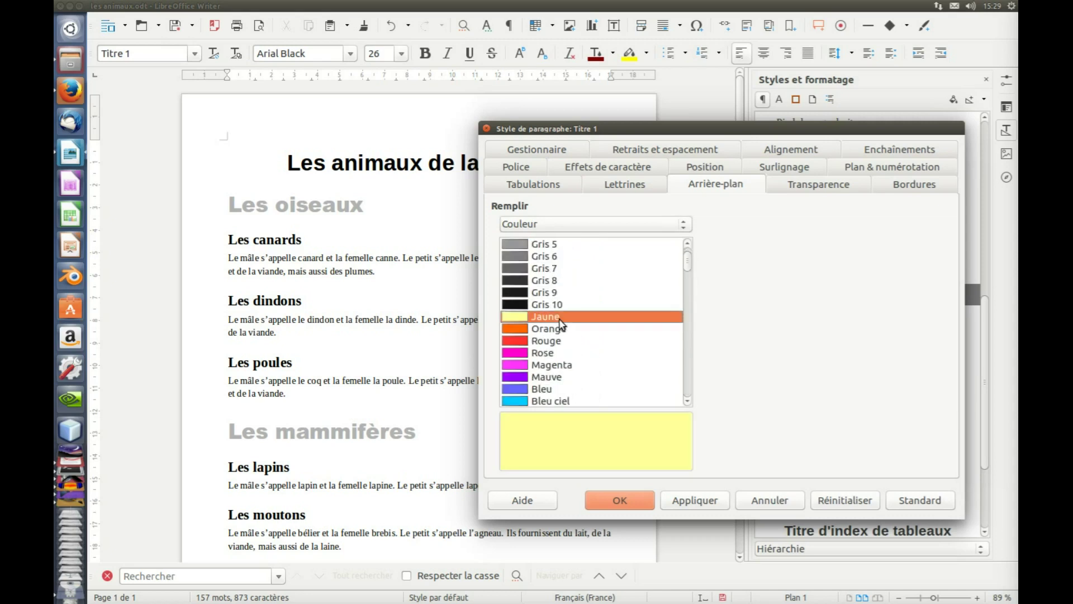
click(708, 506)
drag(677, 129, 634, 119)
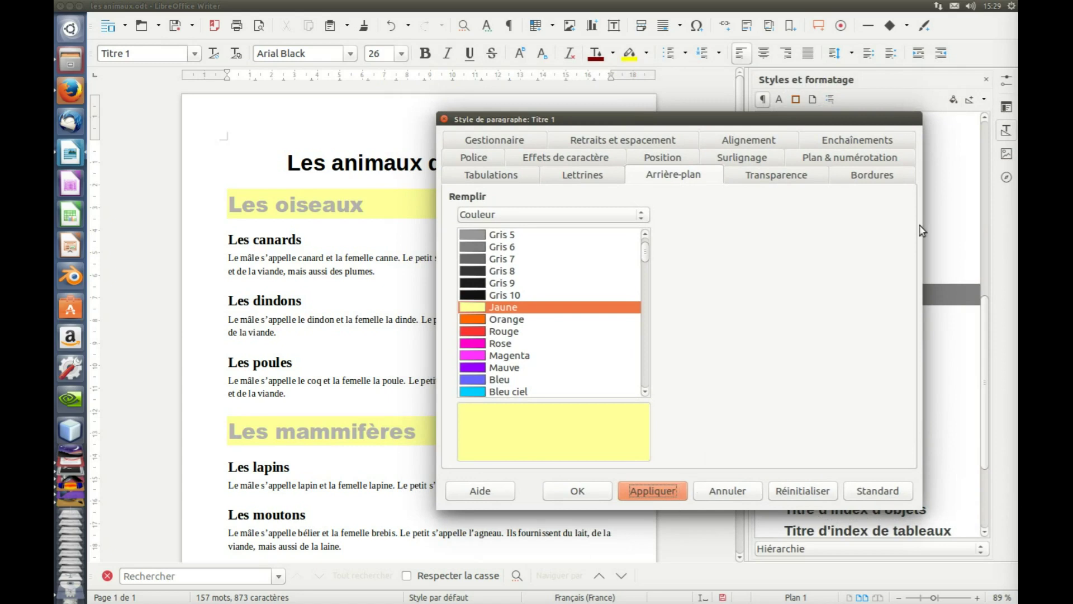
click(587, 491)
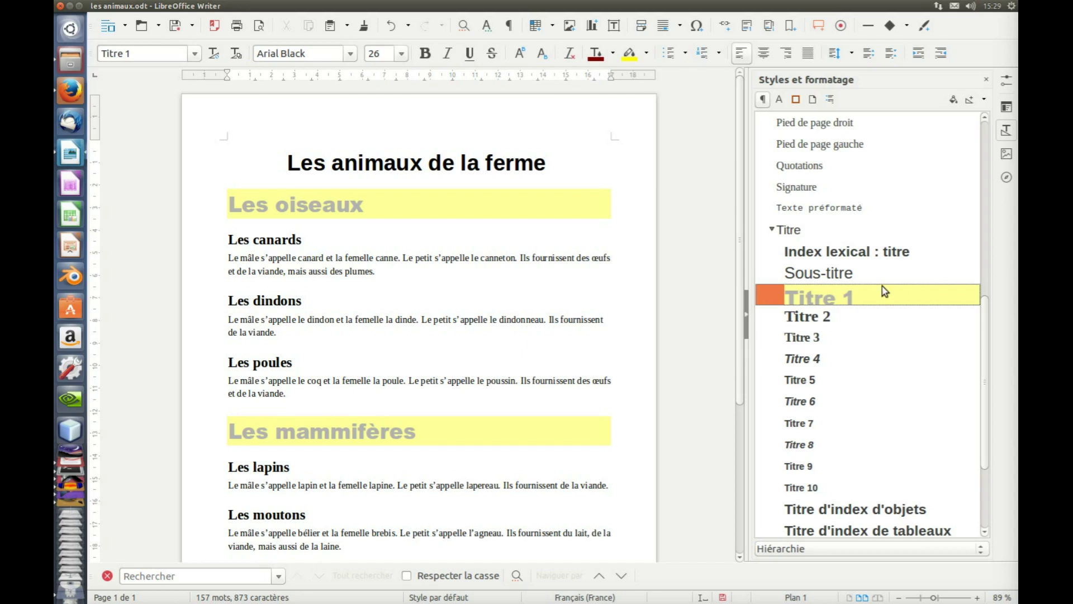
Add a new line "Les poissons" after the paragraph on cows and format it with the Titre 1 style
scroll(361, 429, down, 5)
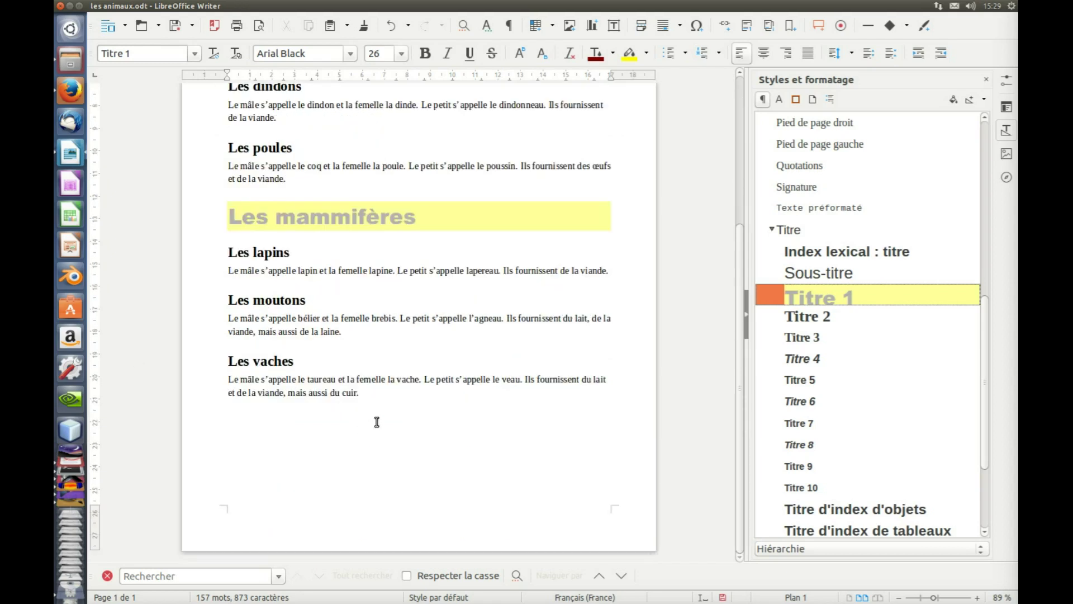
click(403, 395)
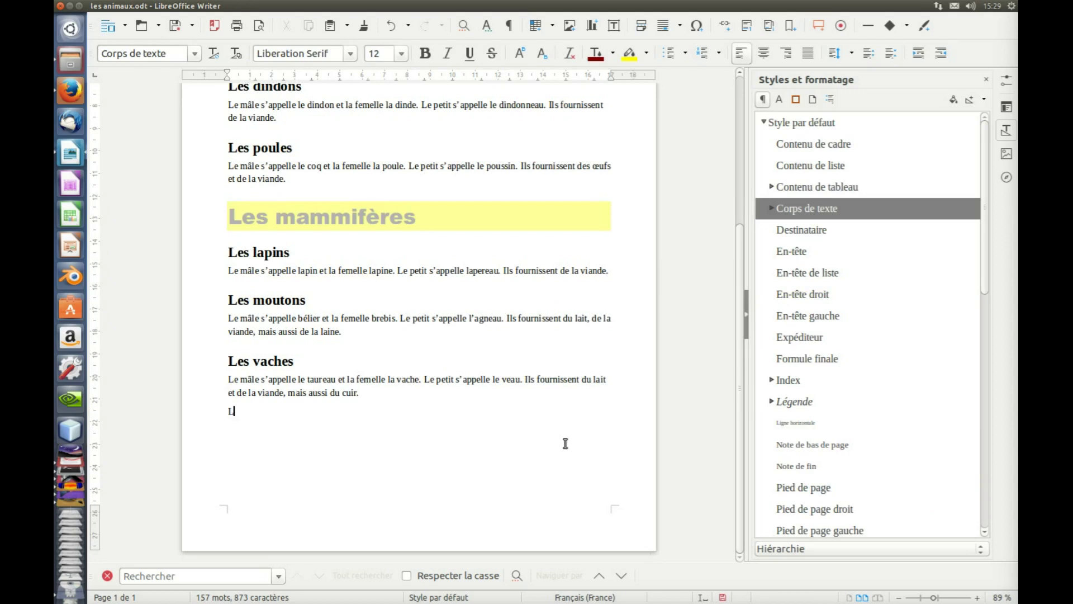
text(Les poissons)
click(194, 53)
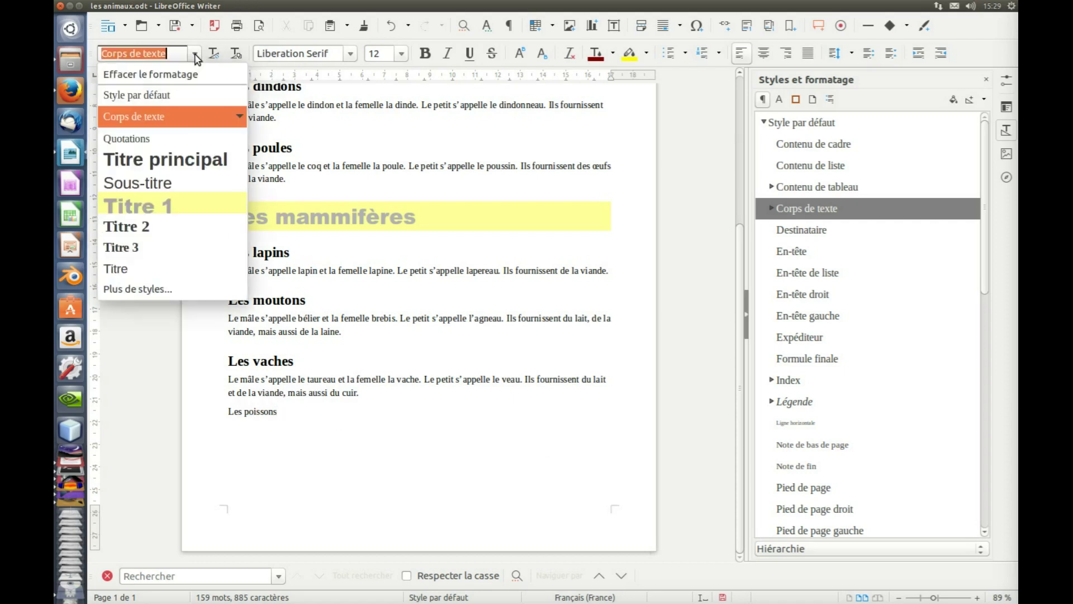
click(175, 216)
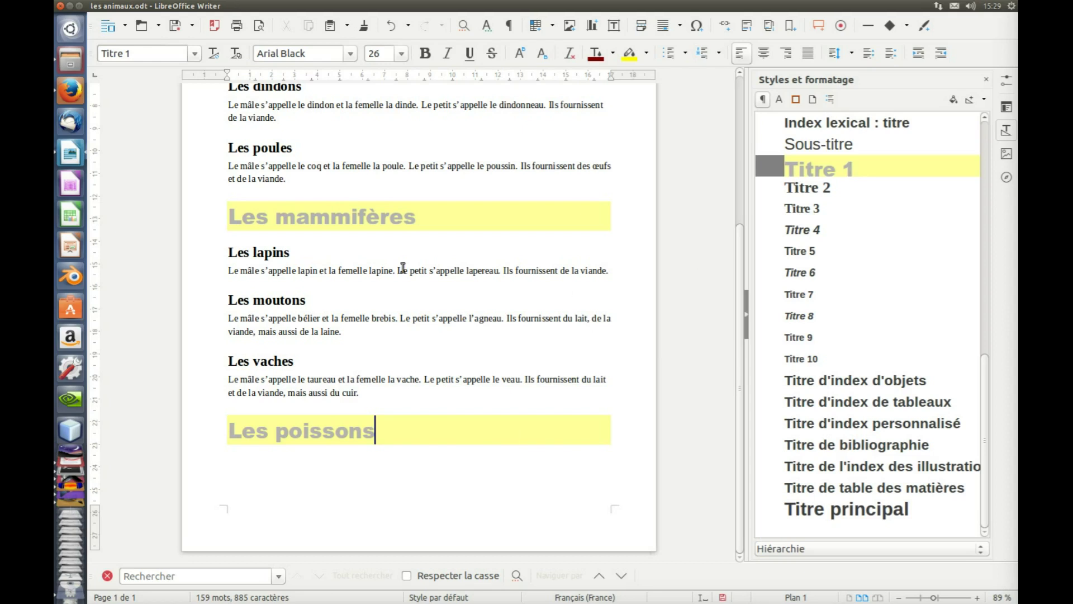
click(420, 219)
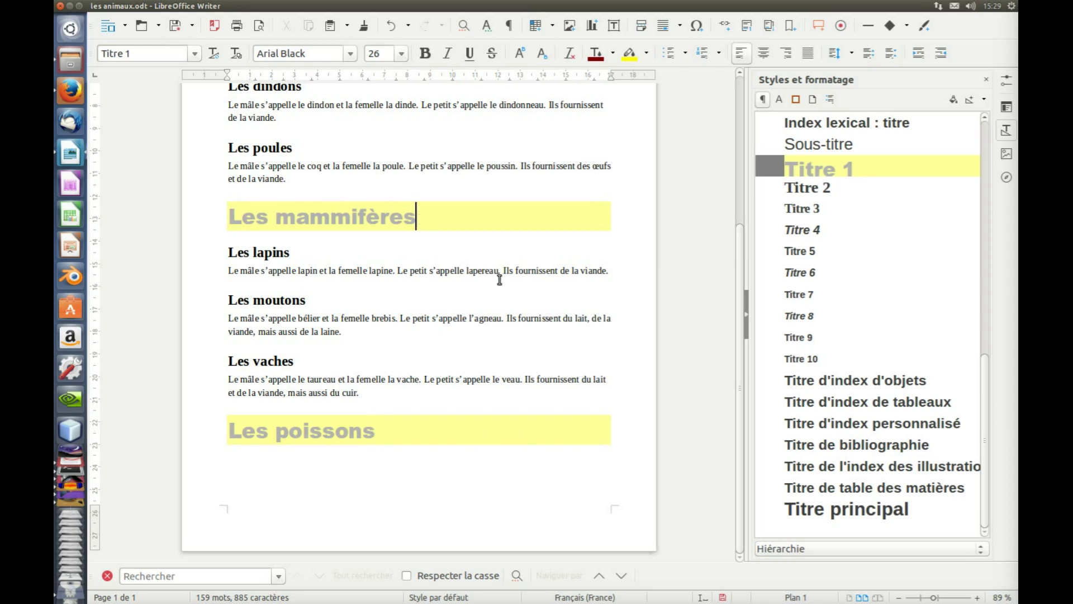